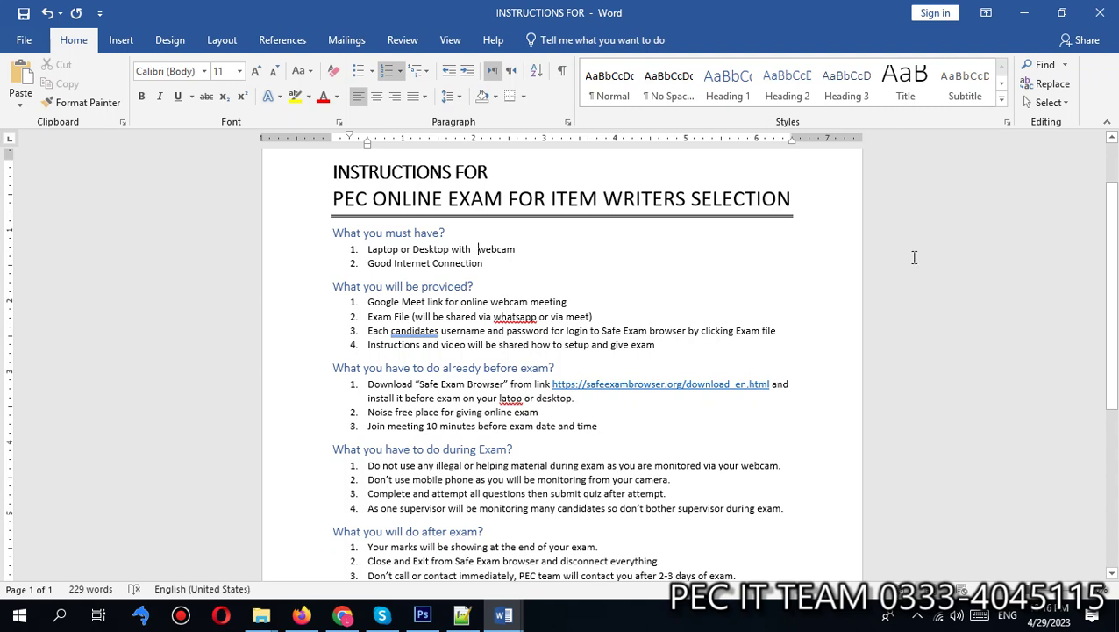
Step: Open the pecexam.digitalcloudnetwork.com link from the Word document in a new browser tab
{"action": "left_click", "coordinate": [342, 614]}
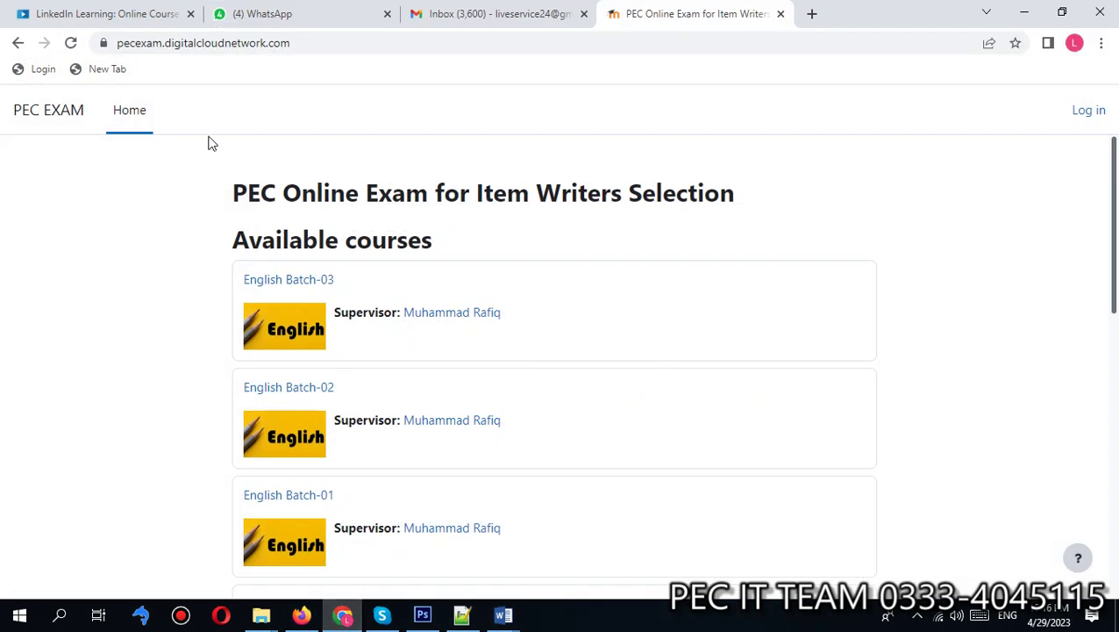
{"action": "left_click", "coordinate": [225, 48]}
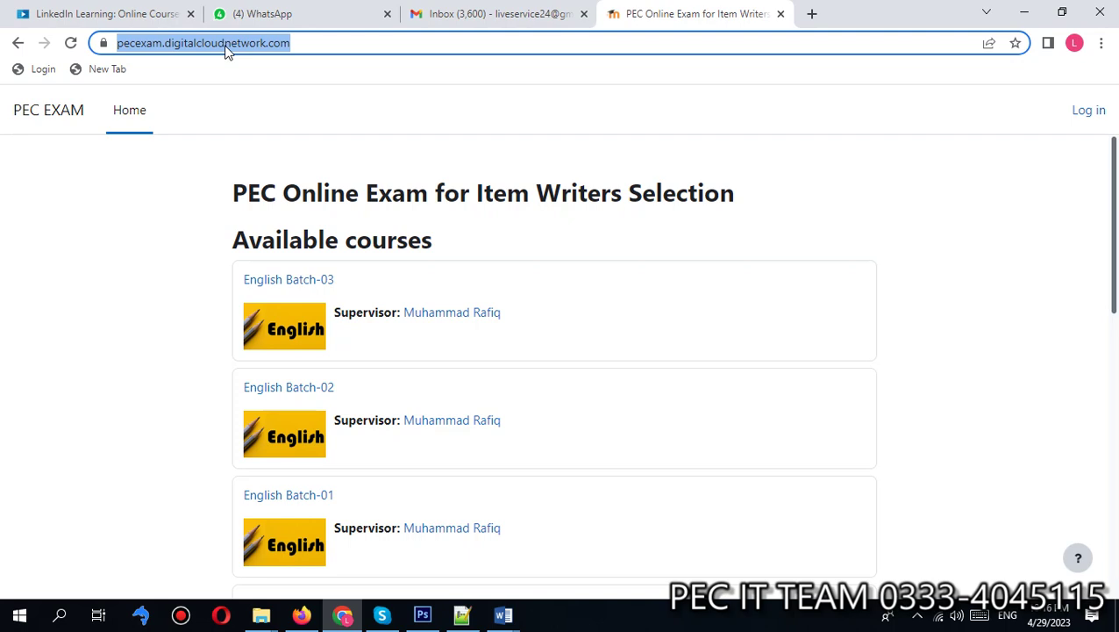
{"action": "key", "text": "alt+Tab"}
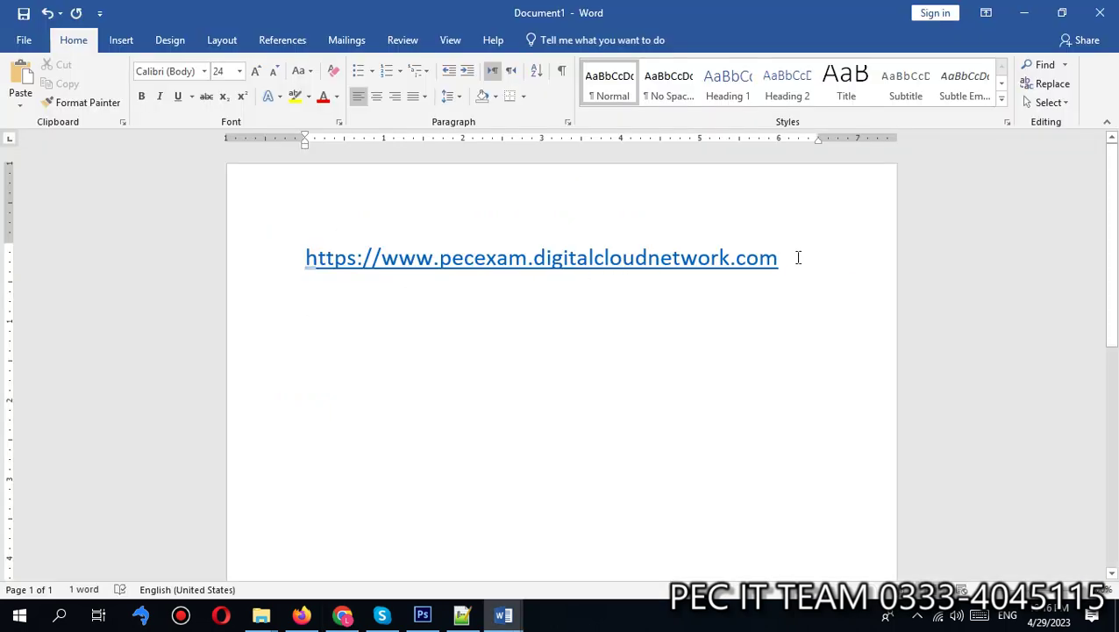
{"action": "key", "text": "BackSpace"}
{"action": "left_click", "coordinate": [682, 258]}
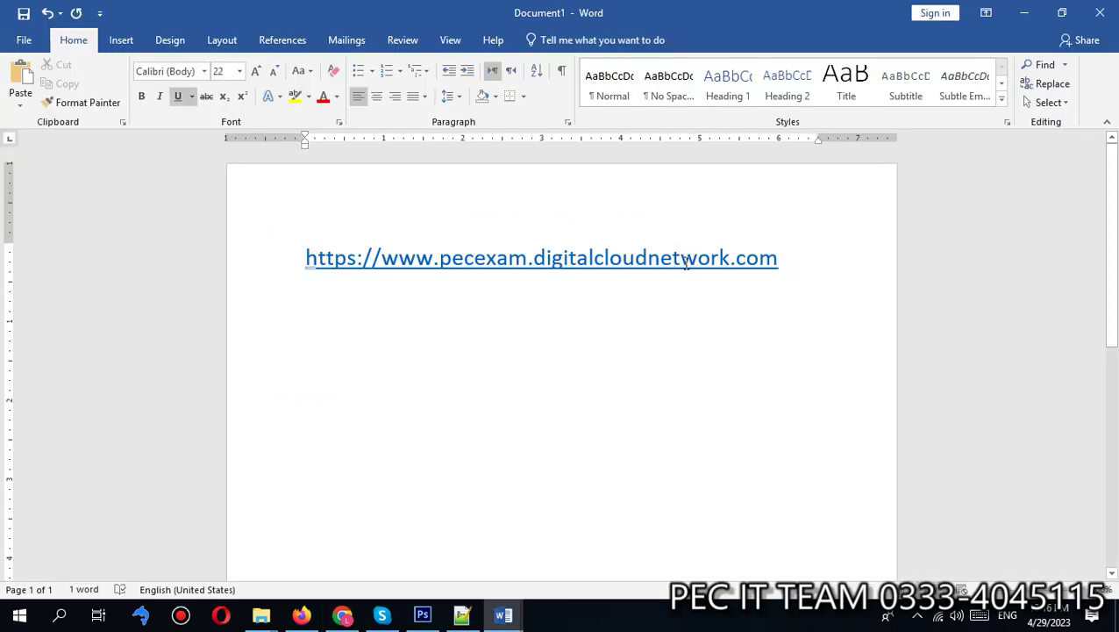
{"action": "left_click", "coordinate": [682, 258], "text": "ctrl"}
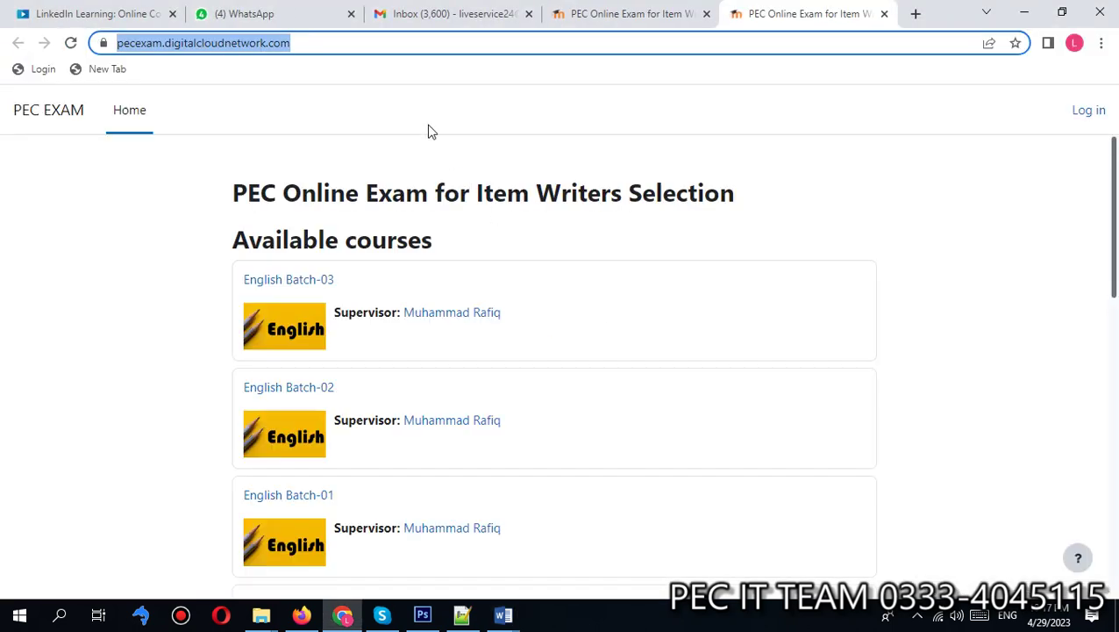
{"action": "left_click", "coordinate": [429, 128]}
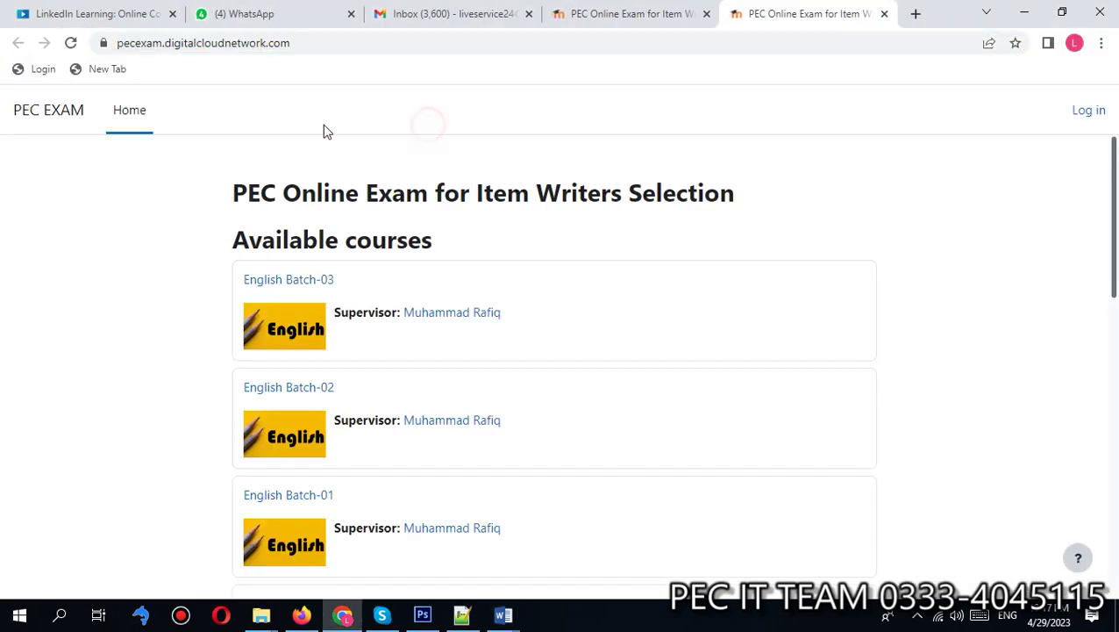
Step: Log in to the PEC exam site with the administrator username and password
{"action": "left_click", "coordinate": [1086, 114]}
{"action": "left_click", "coordinate": [461, 249]}
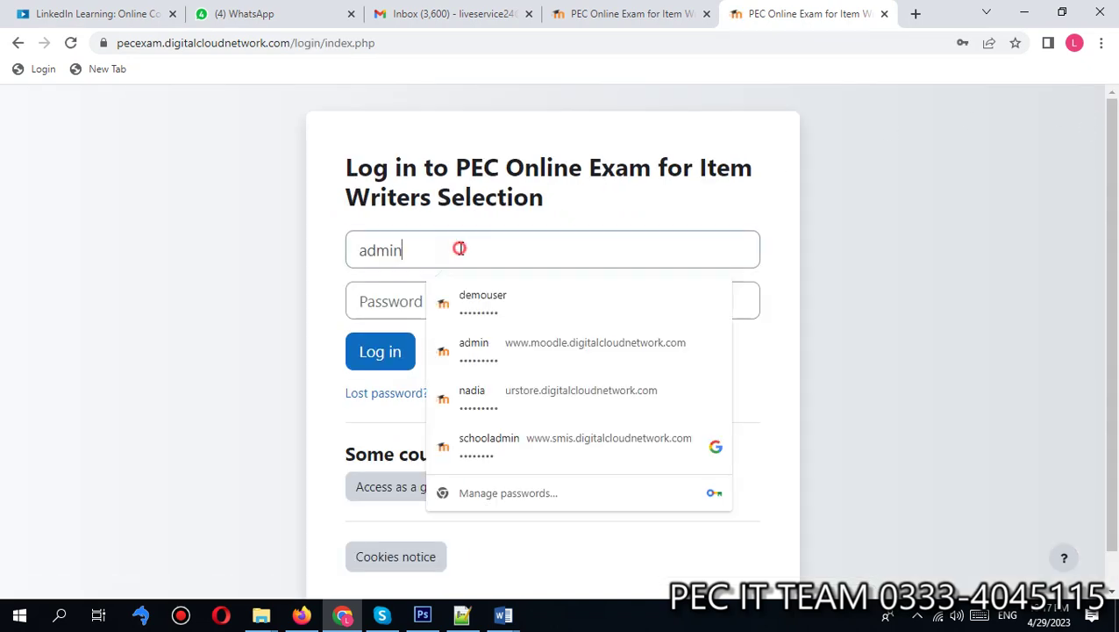
{"action": "left_click", "coordinate": [944, 249]}
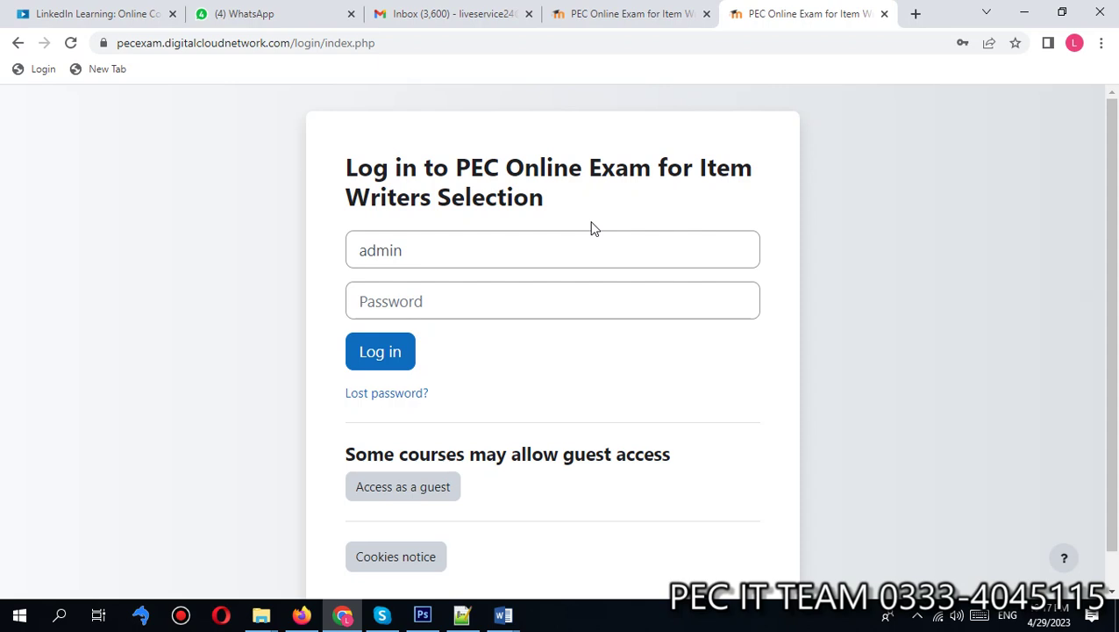
{"action": "left_click", "coordinate": [565, 303]}
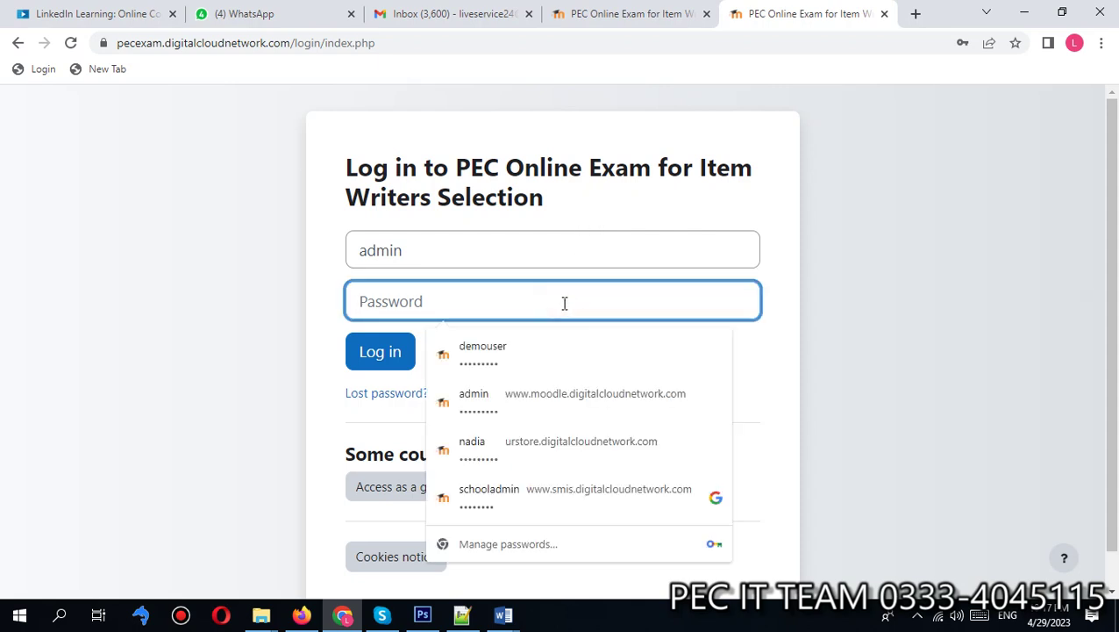
{"action": "type", "text": "a"}
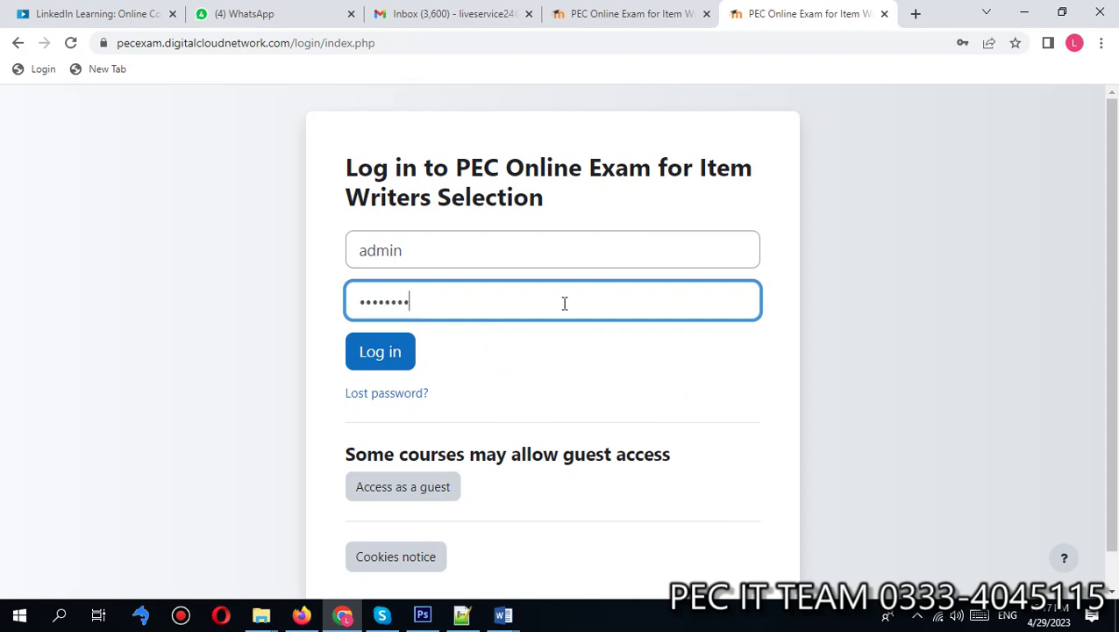
{"action": "left_click", "coordinate": [376, 355]}
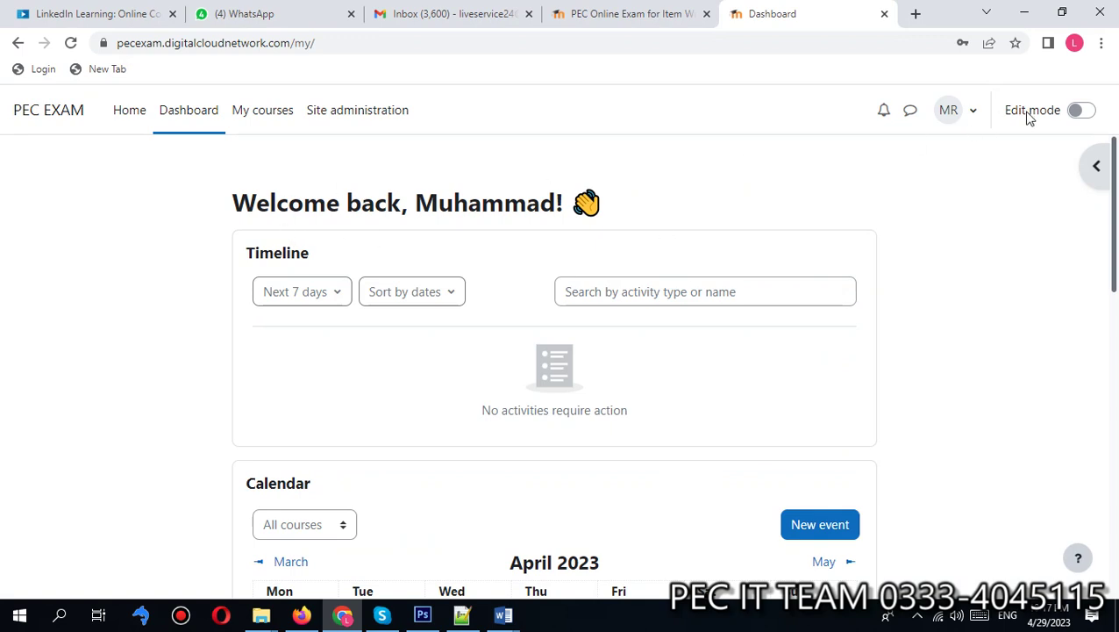
Step: Turn editing on and show the Courses section of Site administration
{"action": "left_click", "coordinate": [1080, 110]}
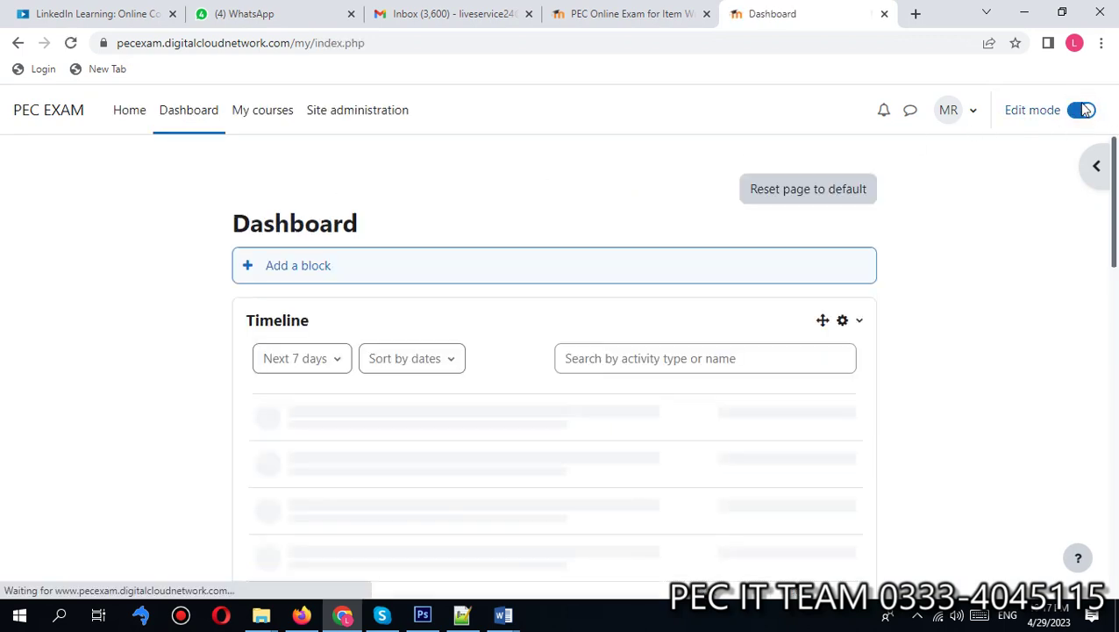
{"action": "left_click", "coordinate": [350, 117]}
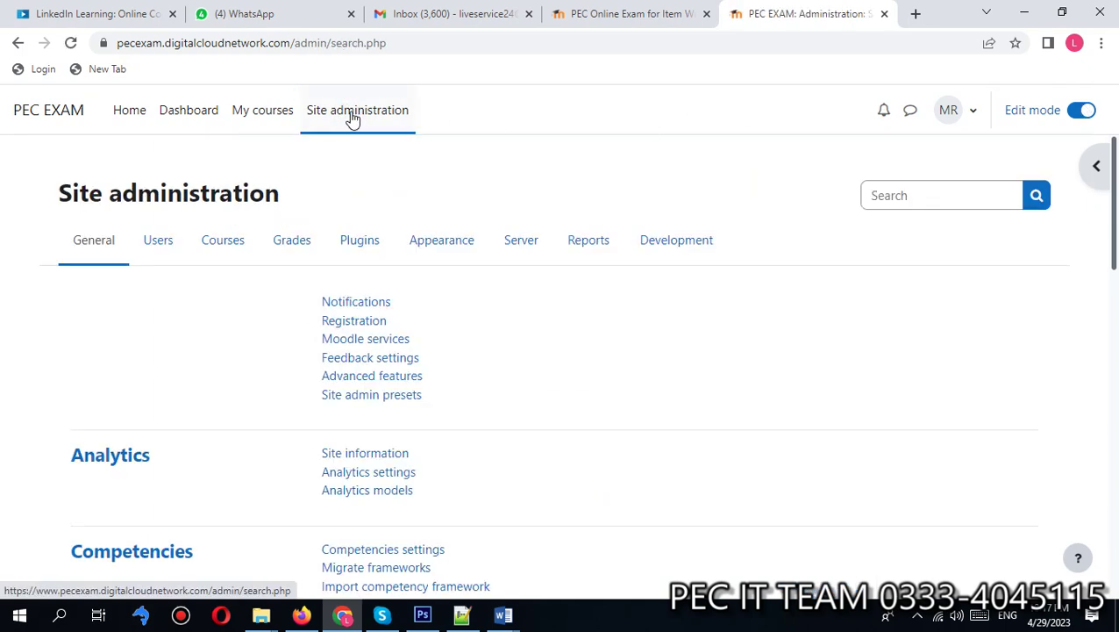
{"action": "left_click", "coordinate": [218, 242]}
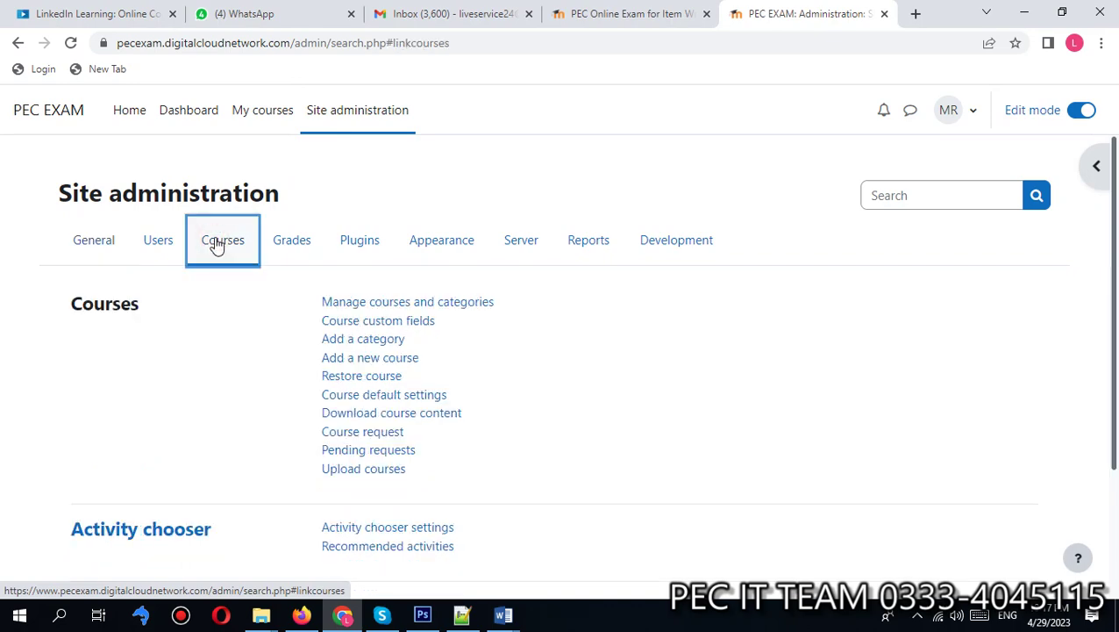
Step: In Manage courses and categories, select the Computer category and show Computer Batch-01's details
{"action": "left_click", "coordinate": [356, 304]}
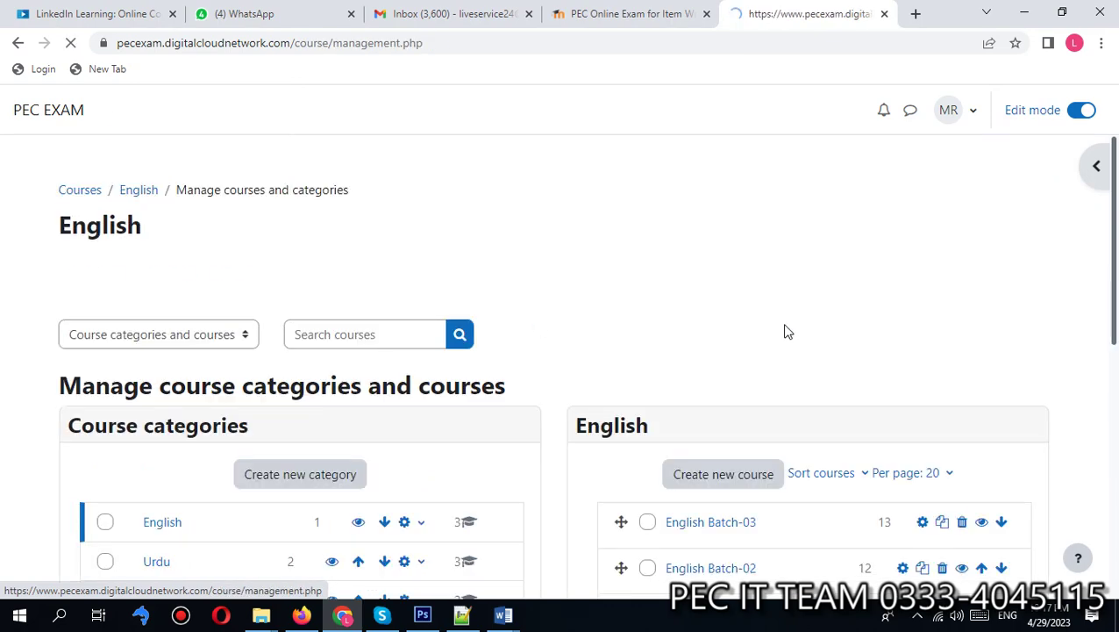
{"action": "left_click_drag", "start_coordinate": [1108, 148], "coordinate": [1115, 309]}
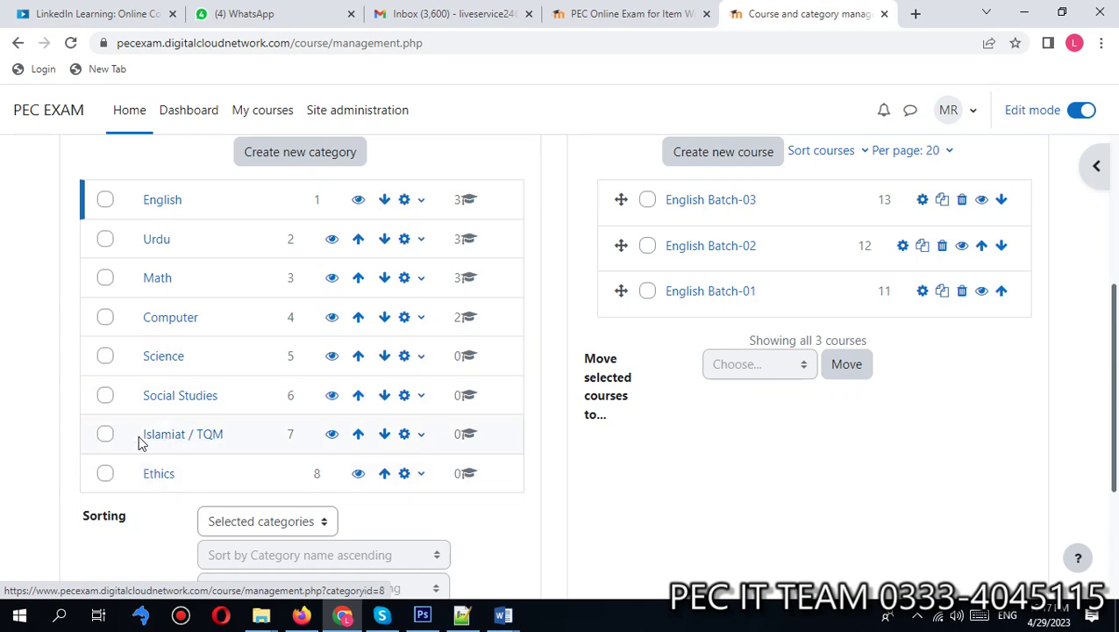
{"action": "left_click", "coordinate": [171, 321]}
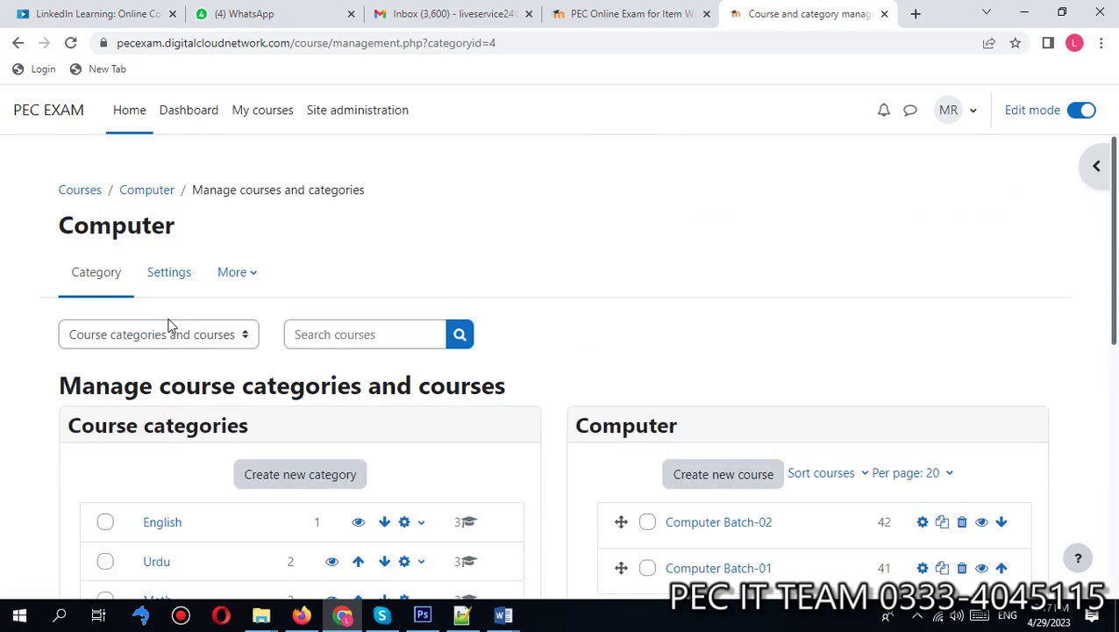
{"action": "left_click_drag", "start_coordinate": [1114, 219], "coordinate": [1112, 344]}
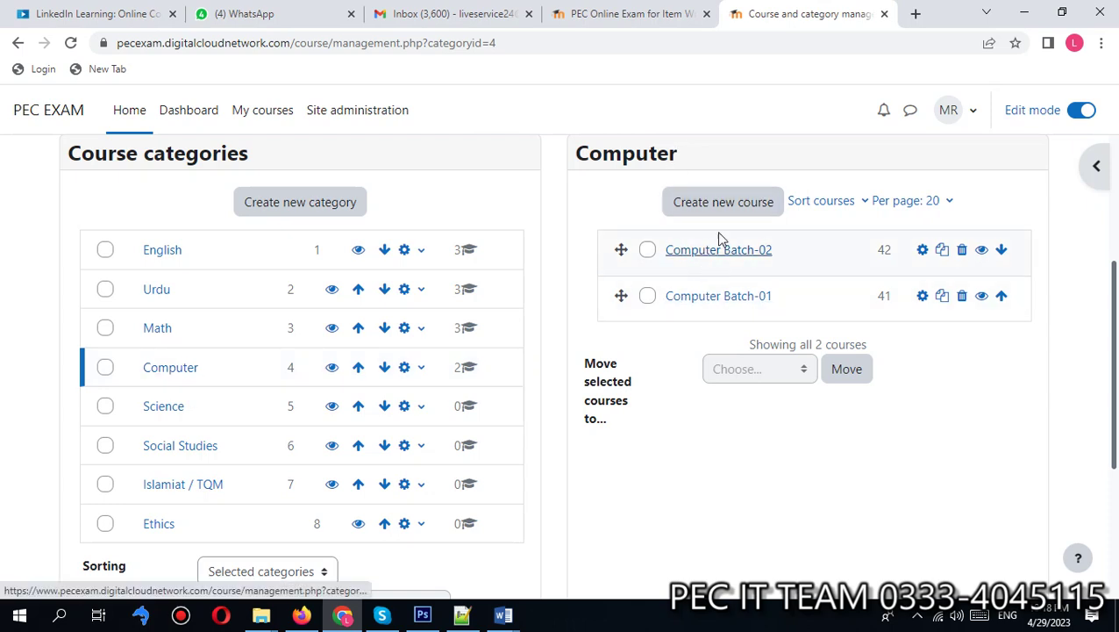
{"action": "left_click", "coordinate": [717, 297]}
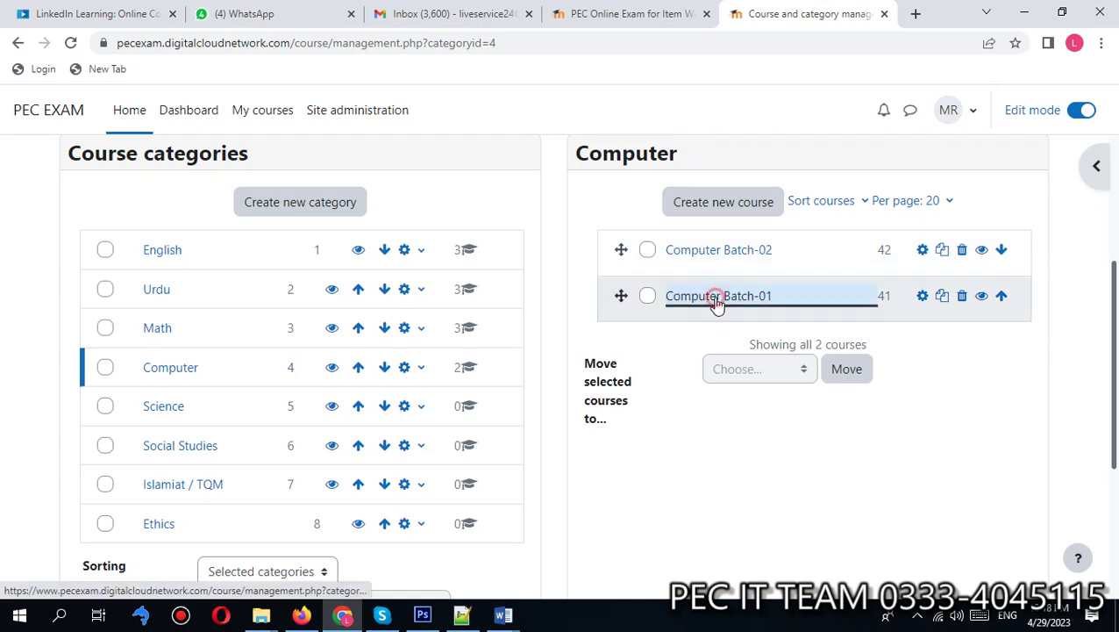
{"action": "left_click_drag", "start_coordinate": [1112, 235], "coordinate": [1114, 281]}
{"action": "left_click_drag", "start_coordinate": [1112, 230], "coordinate": [1116, 535]}
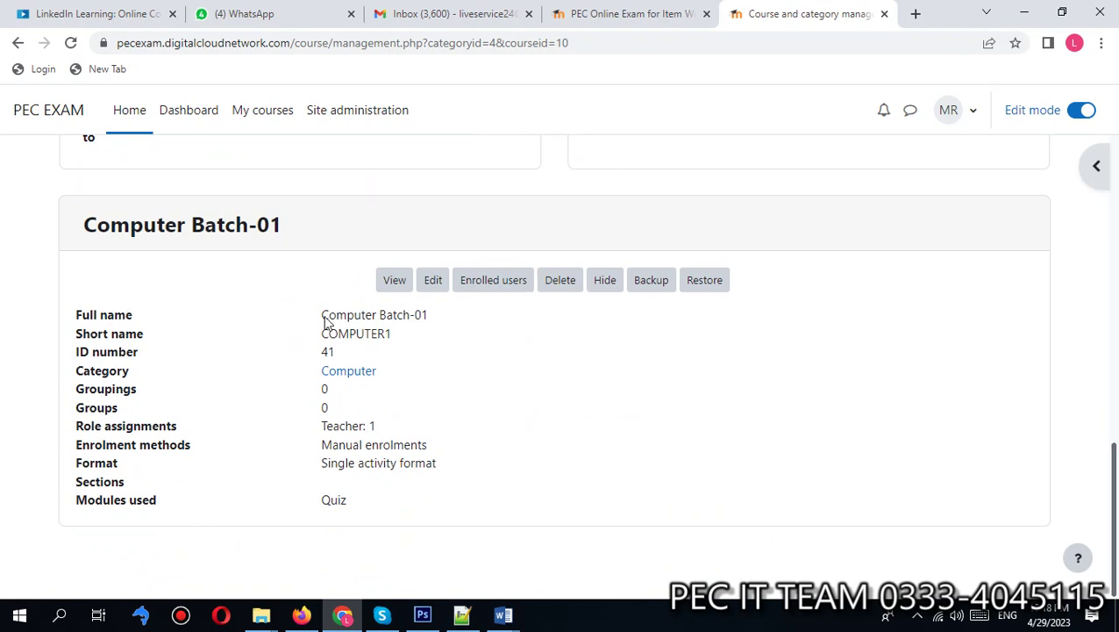
{"action": "left_click", "coordinate": [147, 225]}
{"action": "left_click", "coordinate": [290, 225]}
Step: Edit the Computer Batch-01 settings and choose Save and display without changes
{"action": "left_click", "coordinate": [432, 283]}
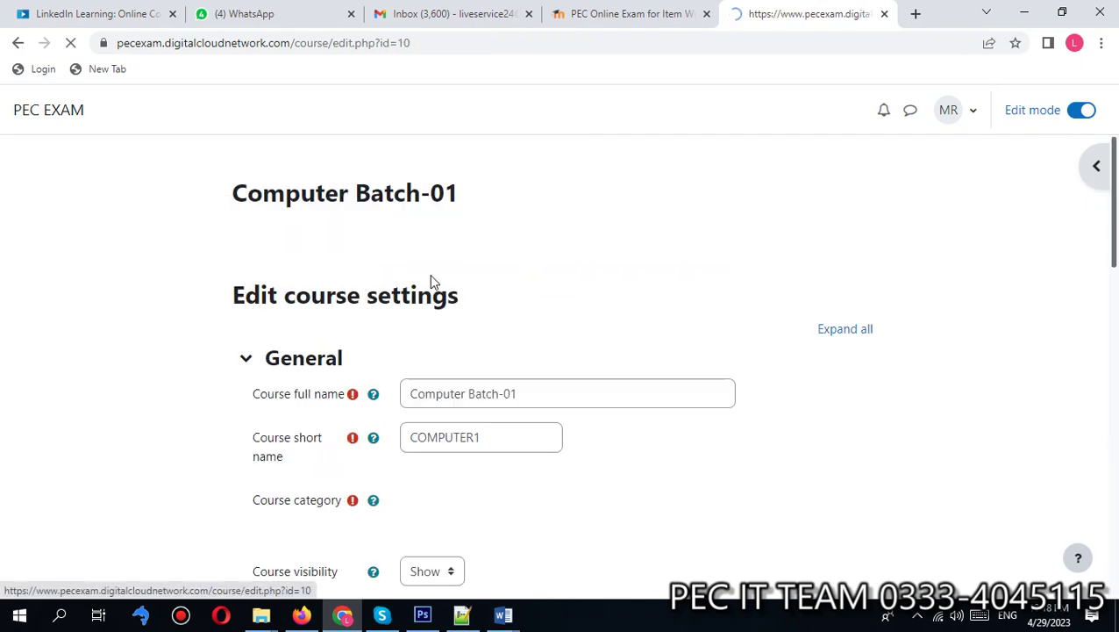
{"action": "scroll", "coordinate": [431, 280], "scroll_direction": "down", "scroll_amount": 15}
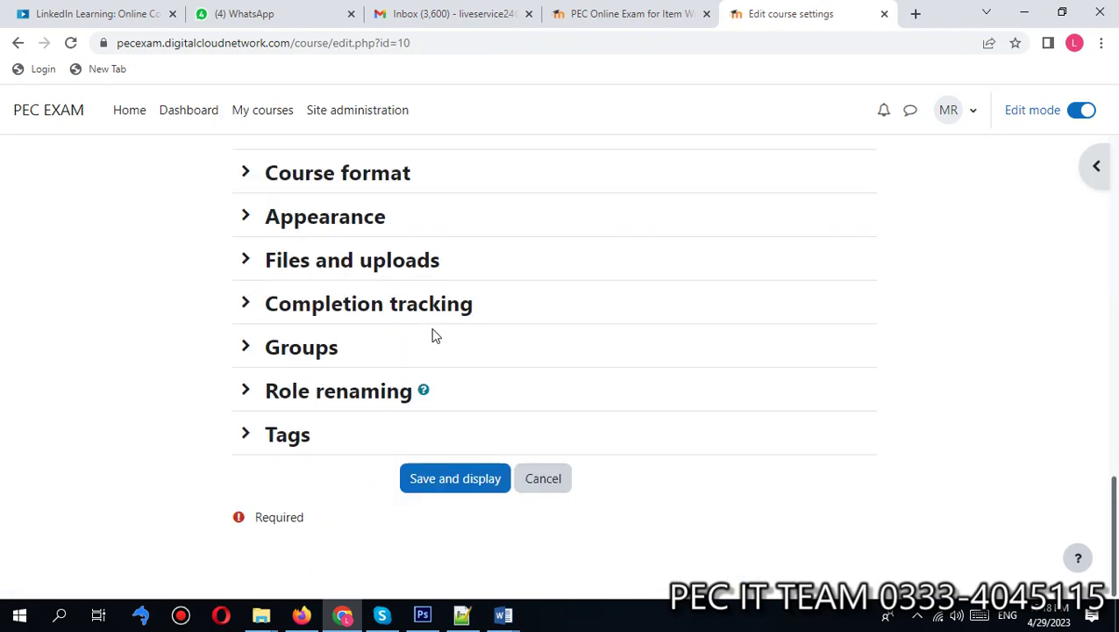
{"action": "scroll", "coordinate": [485, 252], "scroll_direction": "up", "scroll_amount": 15}
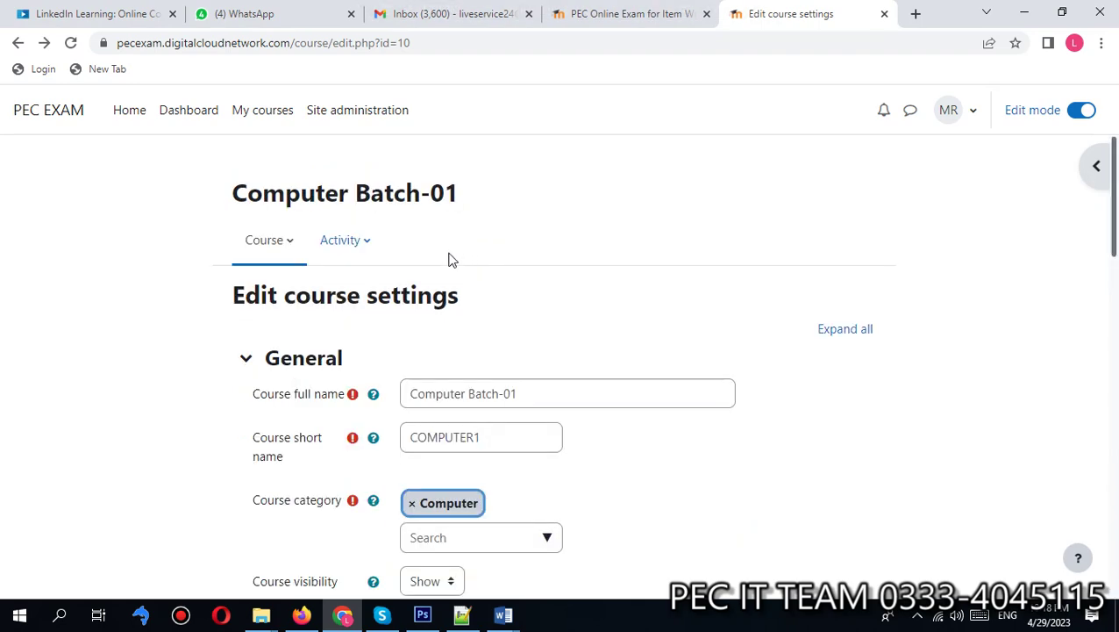
{"action": "scroll", "coordinate": [449, 281], "scroll_direction": "down", "scroll_amount": 5}
{"action": "scroll", "coordinate": [445, 318], "scroll_direction": "down", "scroll_amount": 3}
{"action": "scroll", "coordinate": [351, 280], "scroll_direction": "up", "scroll_amount": 10}
{"action": "scroll", "coordinate": [658, 310], "scroll_direction": "down", "scroll_amount": 15}
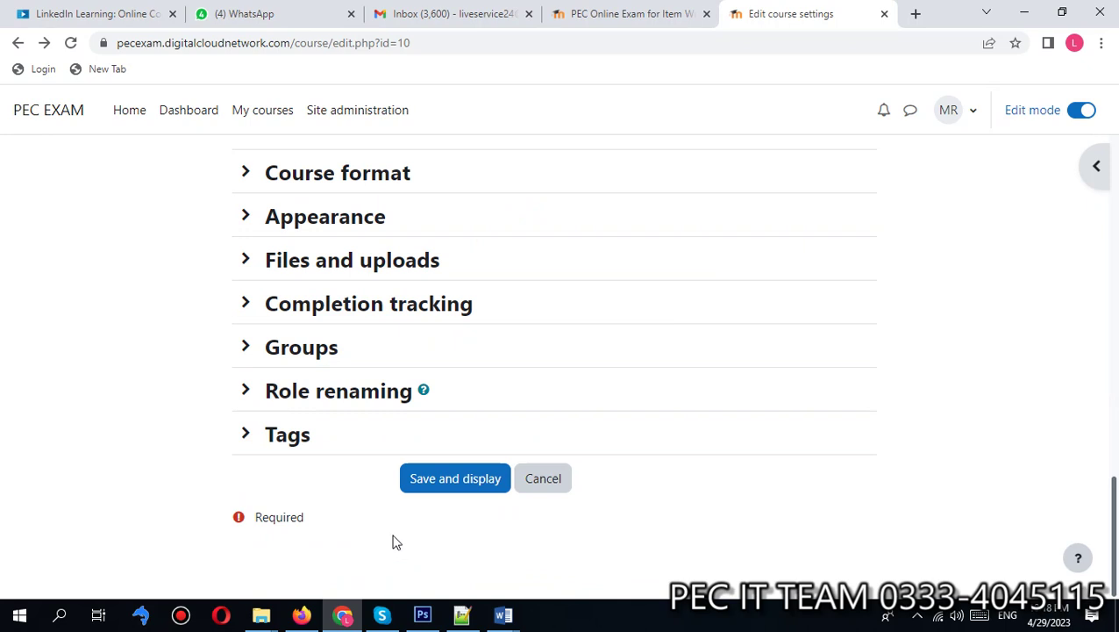
{"action": "left_click", "coordinate": [459, 481]}
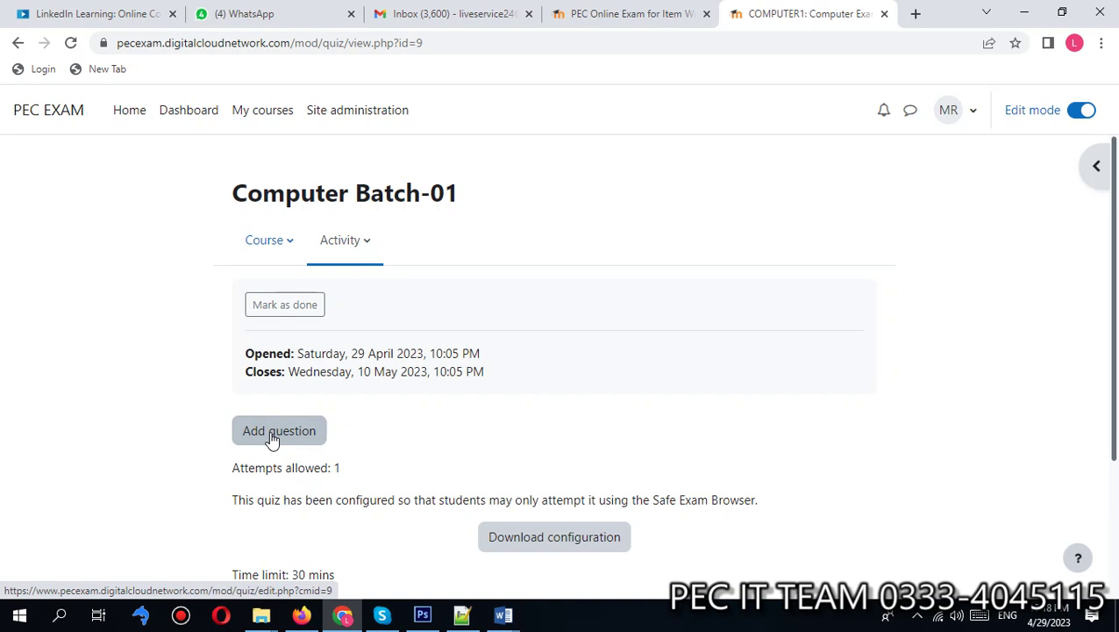
Step: Highlight the Computer Batch-01 title and its 30-minute time limit on the quiz page
{"action": "left_click_drag", "start_coordinate": [230, 193], "coordinate": [456, 206]}
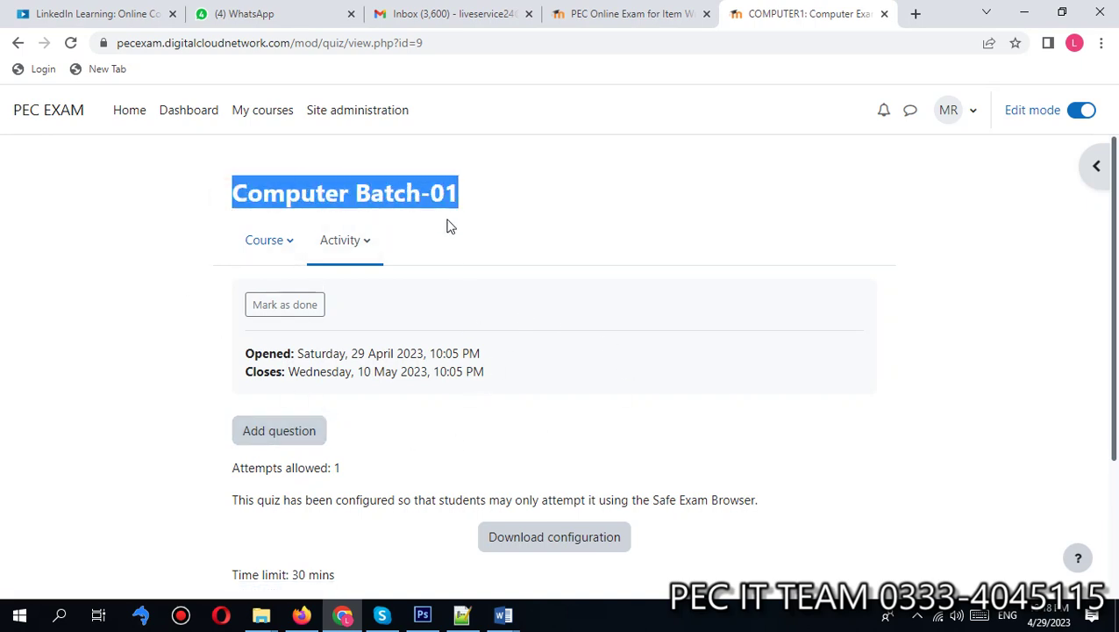
{"action": "left_click", "coordinate": [400, 200]}
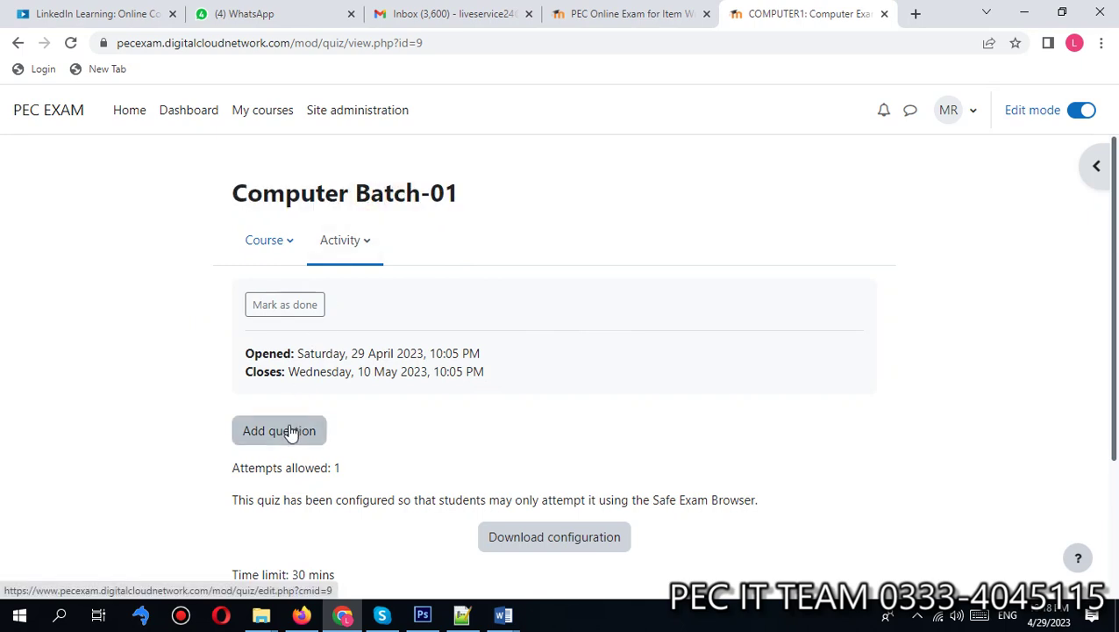
{"action": "triple_click", "coordinate": [296, 575]}
{"action": "left_click", "coordinate": [336, 500]}
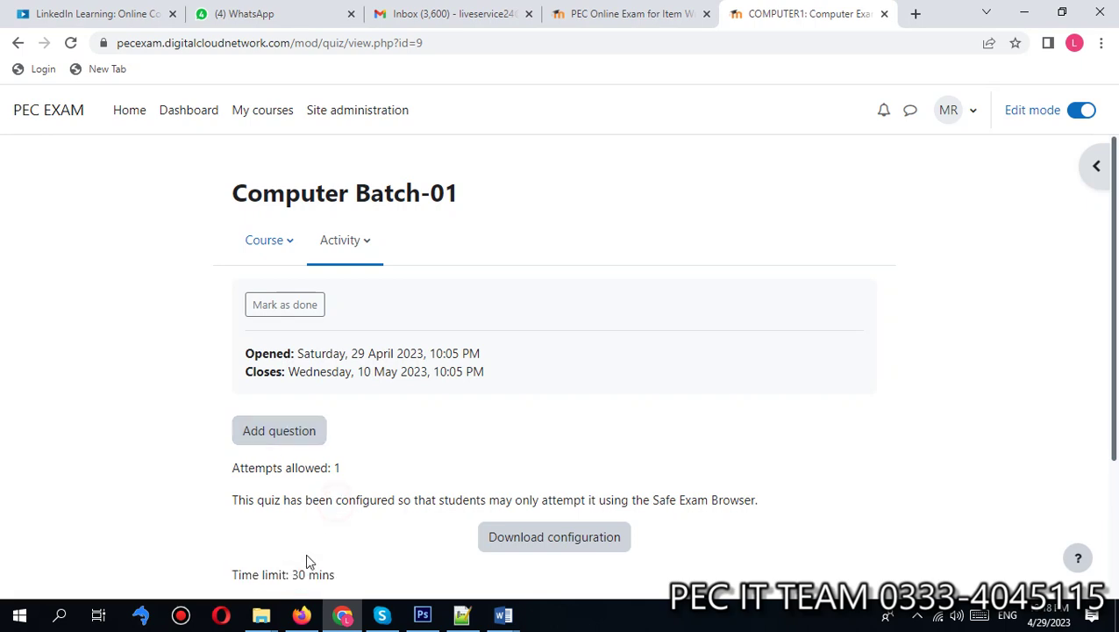
Step: From the quiz's Questions page, add a new Multiple choice question
{"action": "left_click", "coordinate": [267, 436]}
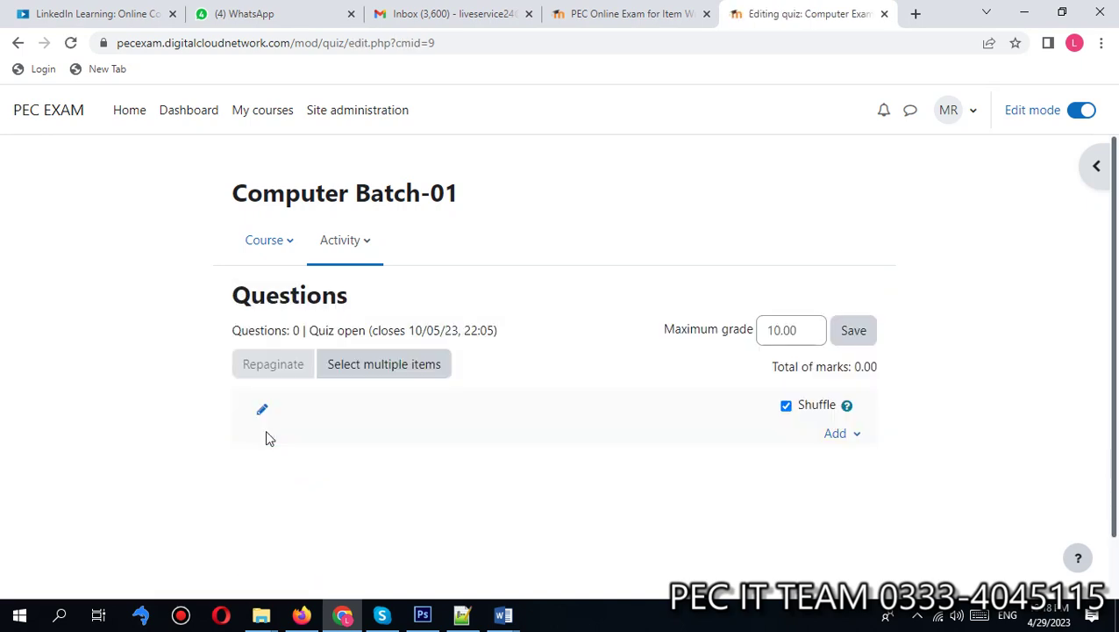
{"action": "left_click", "coordinate": [835, 436]}
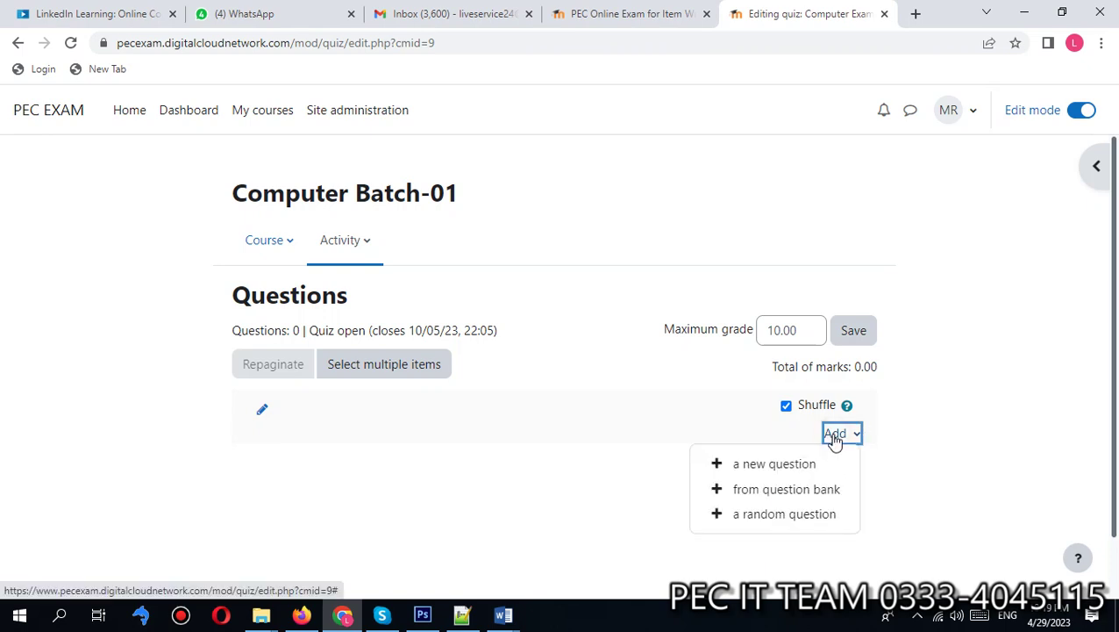
{"action": "left_click", "coordinate": [754, 466]}
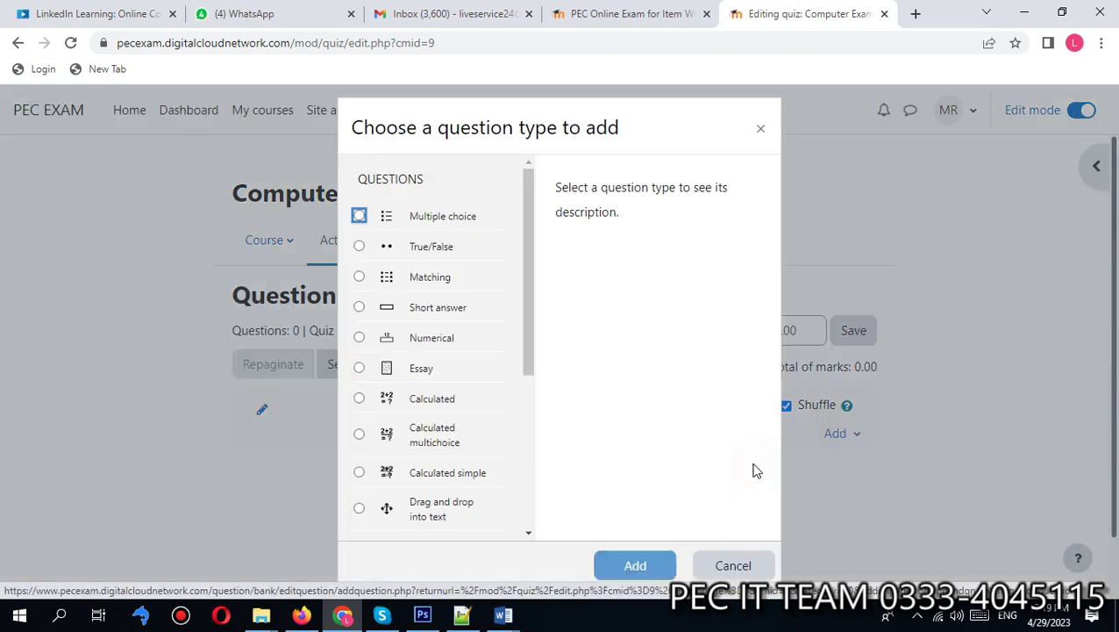
{"action": "left_click", "coordinate": [434, 216]}
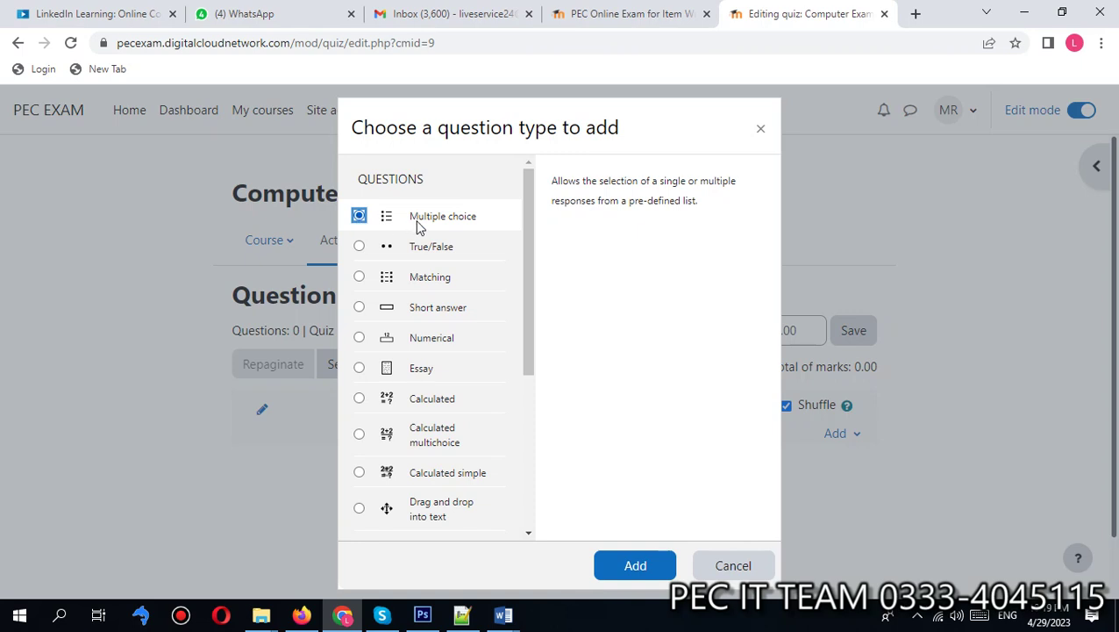
{"action": "left_click", "coordinate": [631, 567]}
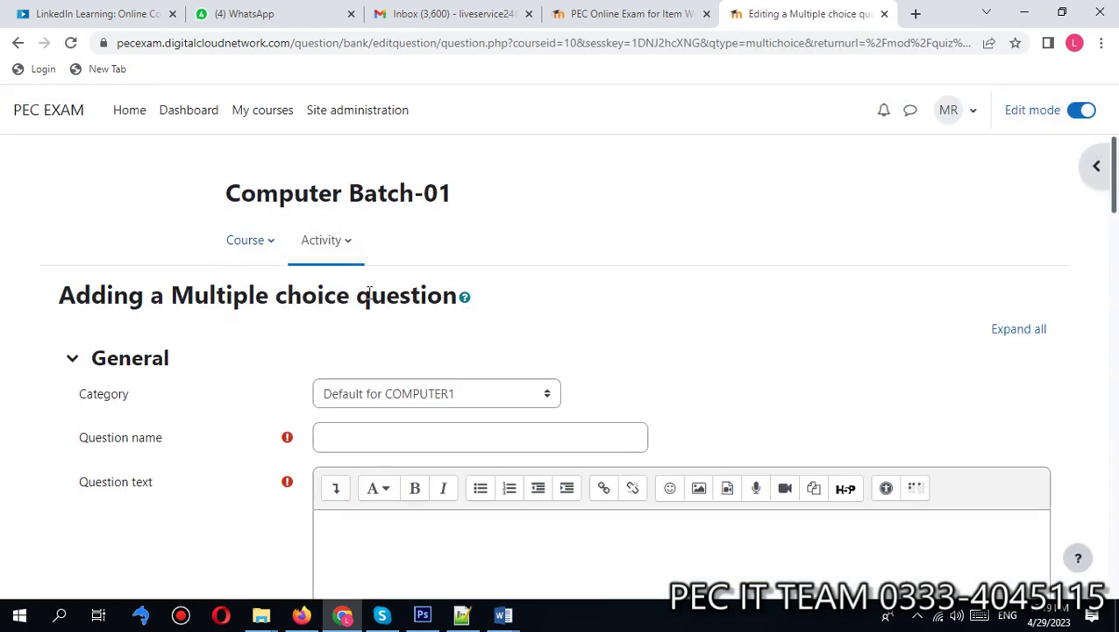
Step: File the question under Default for Computer Exam Batch-01, named Q1 with text 'What is computer?'
{"action": "scroll", "coordinate": [1112, 181], "scroll_direction": "down", "scroll_amount": 2}
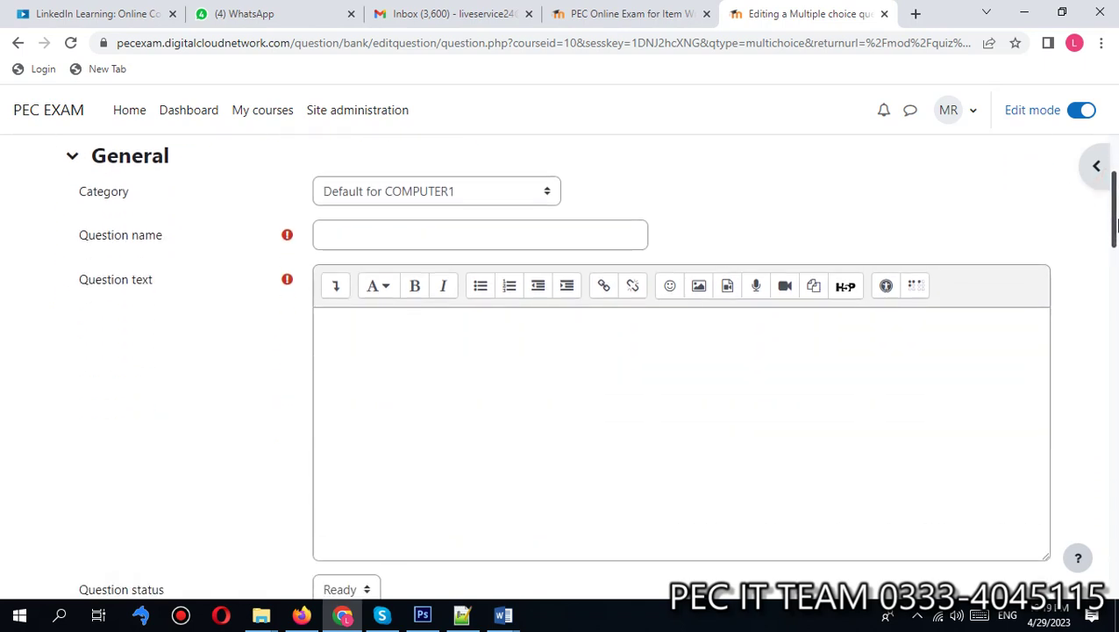
{"action": "left_click", "coordinate": [380, 195]}
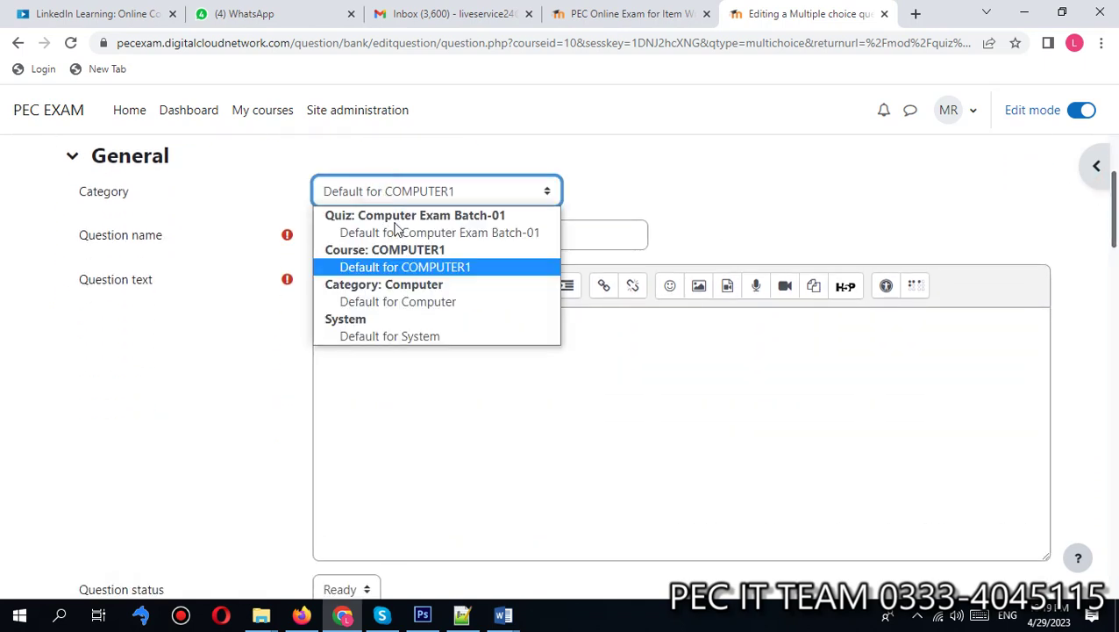
{"action": "left_click", "coordinate": [398, 233]}
{"action": "left_click", "coordinate": [387, 233]}
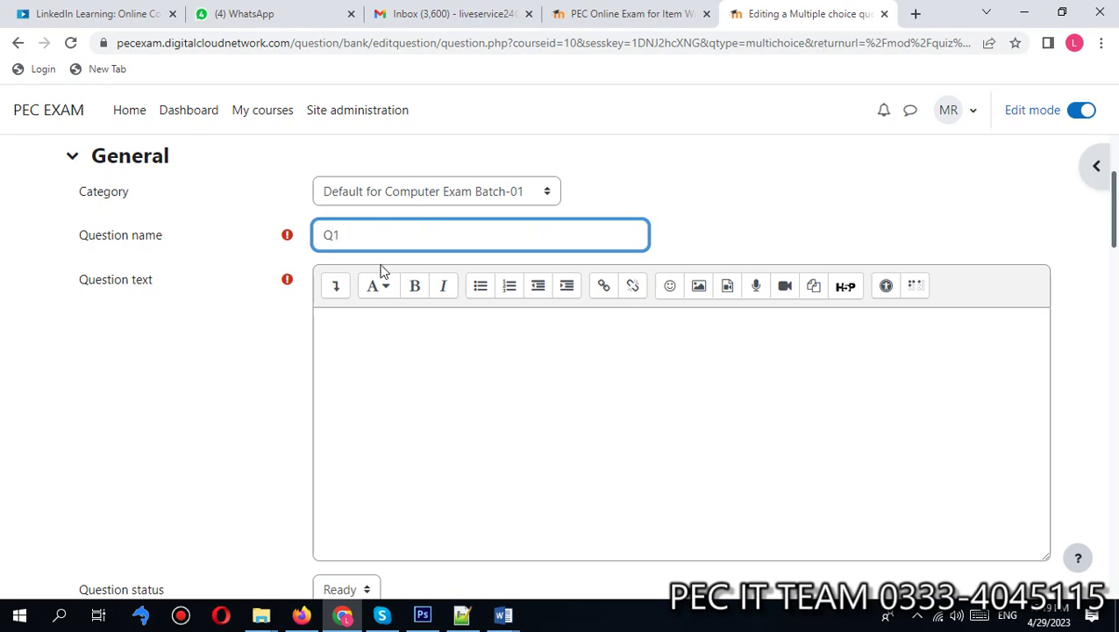
{"action": "left_click", "coordinate": [409, 357]}
{"action": "left_click", "coordinate": [521, 342]}
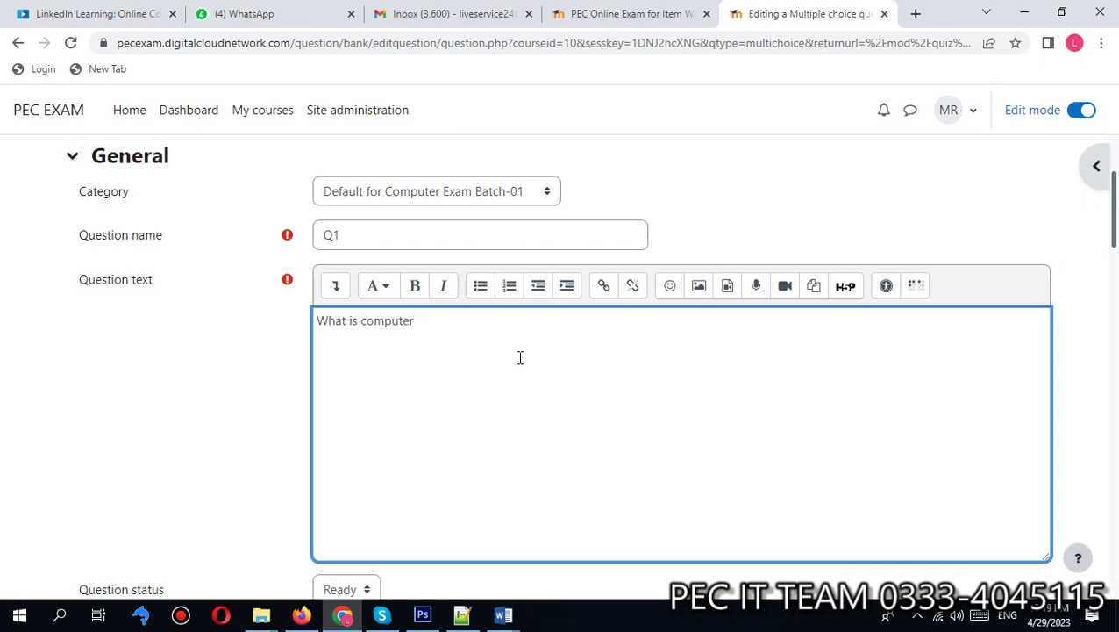
{"action": "left_click", "coordinate": [1007, 615]}
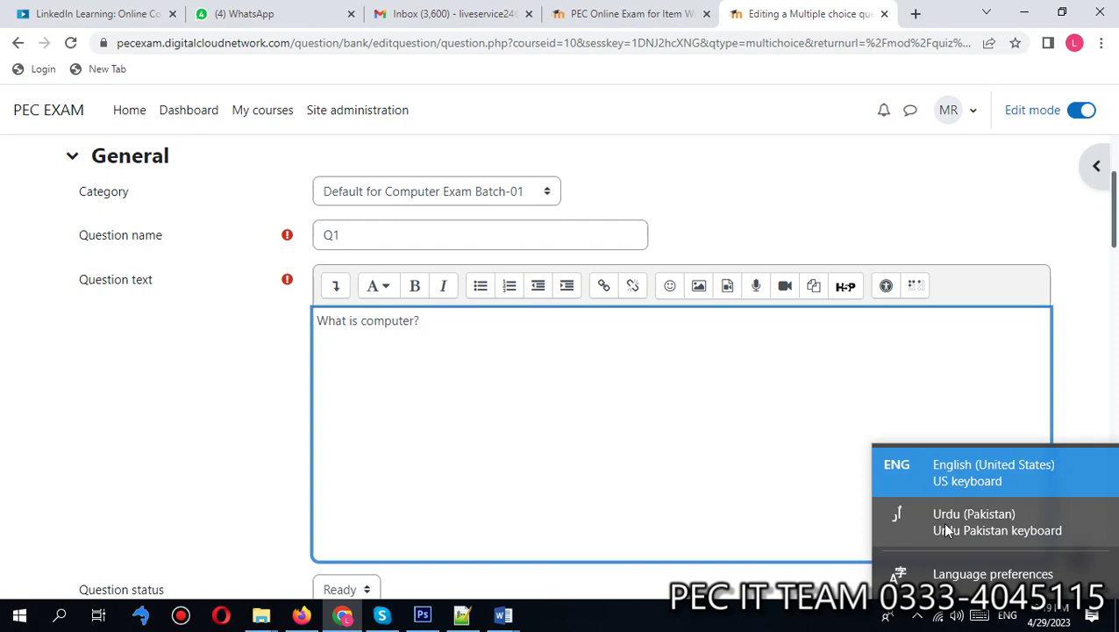
{"action": "left_click", "coordinate": [947, 471]}
{"action": "left_click", "coordinate": [398, 364]}
{"action": "left_click_drag", "start_coordinate": [1112, 224], "coordinate": [1116, 349]}
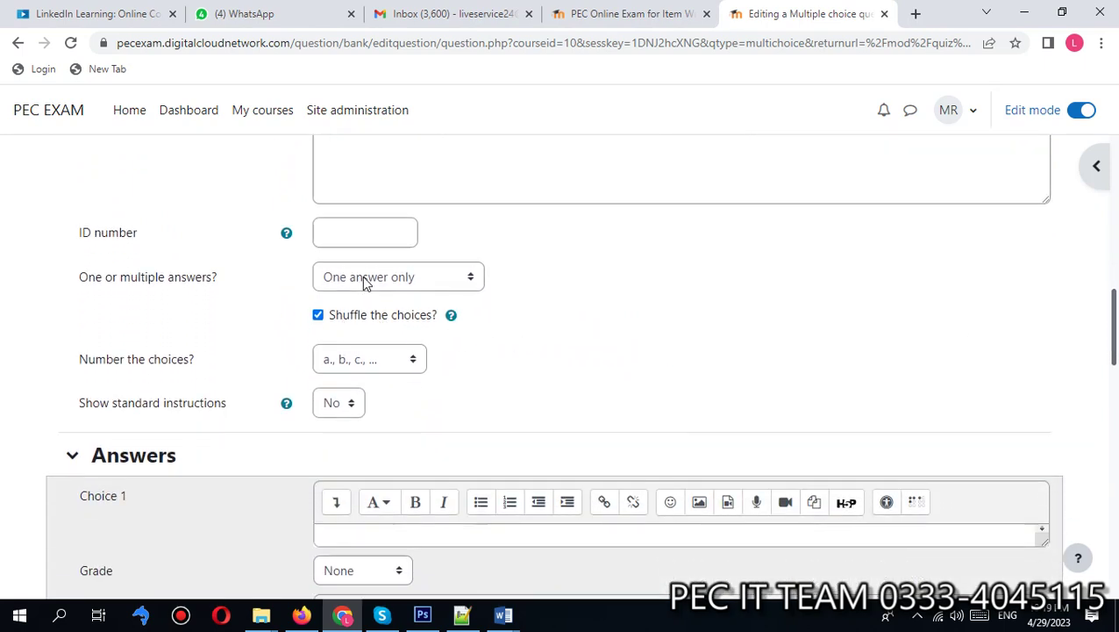
Step: Enter 'Animal' as the first answer choice
{"action": "left_click_drag", "start_coordinate": [1116, 309], "coordinate": [1107, 355]}
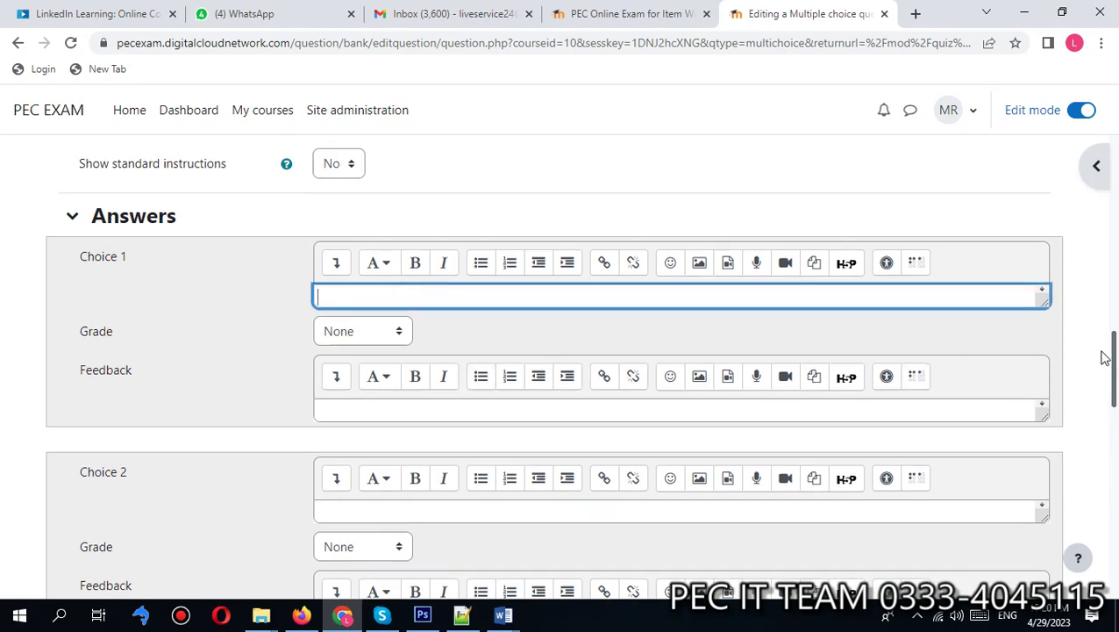
{"action": "left_click_drag", "start_coordinate": [1110, 359], "coordinate": [1111, 185]}
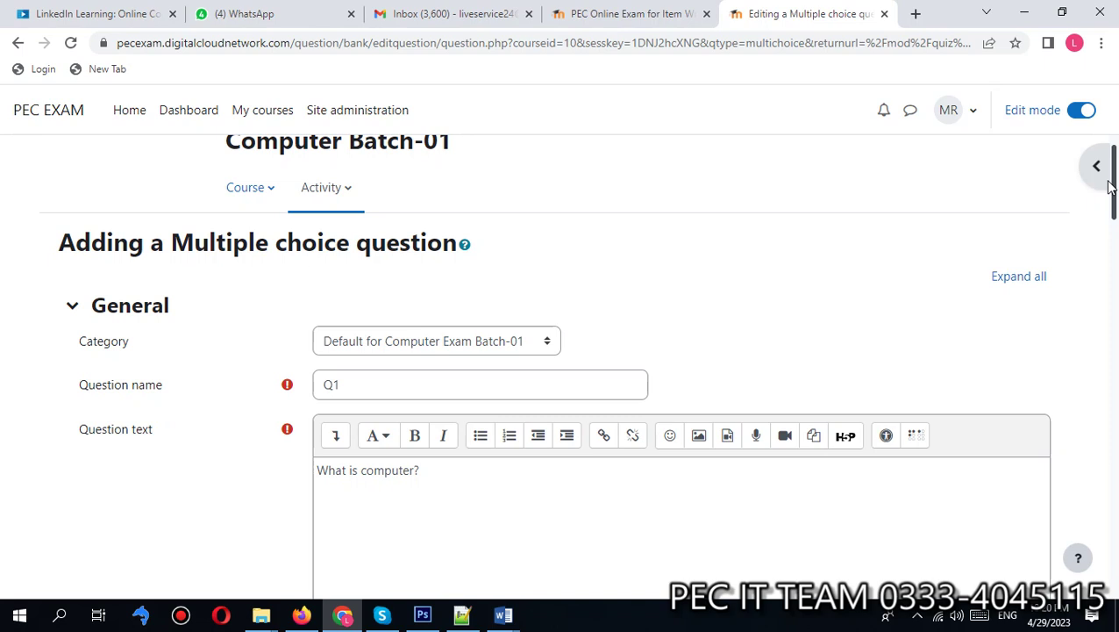
{"action": "left_click_drag", "start_coordinate": [1111, 185], "coordinate": [1112, 190]}
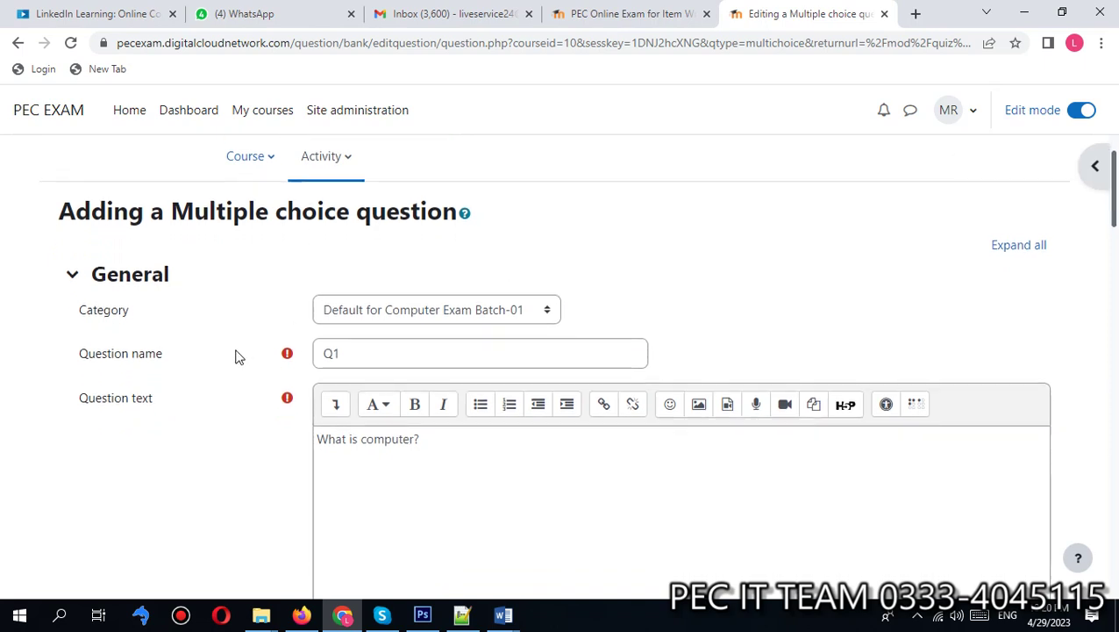
{"action": "left_click", "coordinate": [424, 478]}
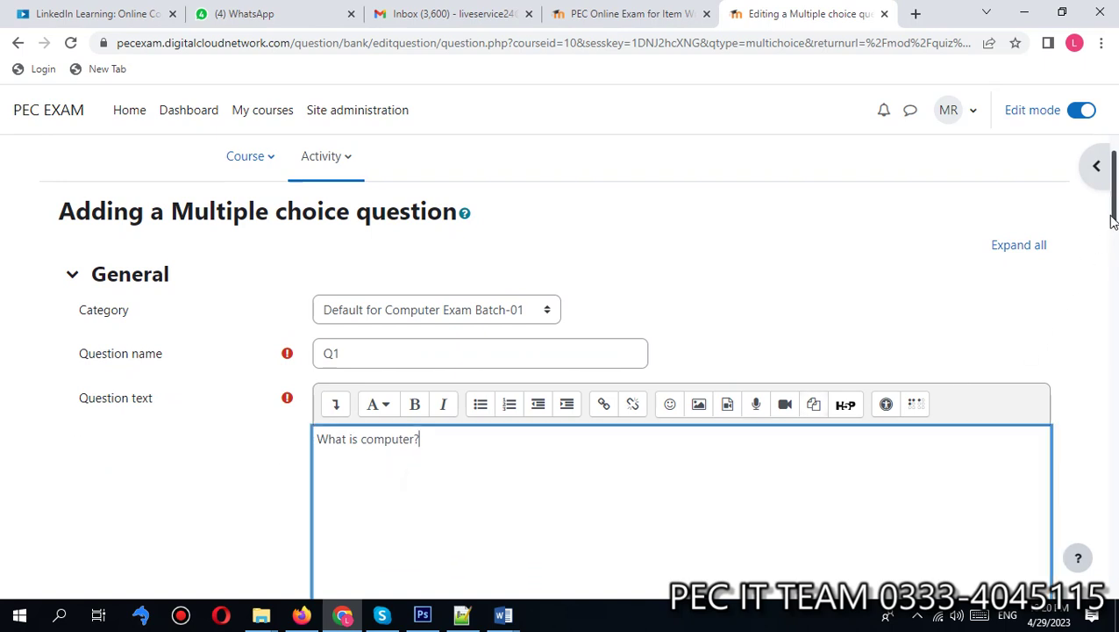
{"action": "left_click_drag", "start_coordinate": [1114, 219], "coordinate": [1114, 356]}
{"action": "scroll", "coordinate": [329, 300], "scroll_direction": "down", "scroll_amount": 4}
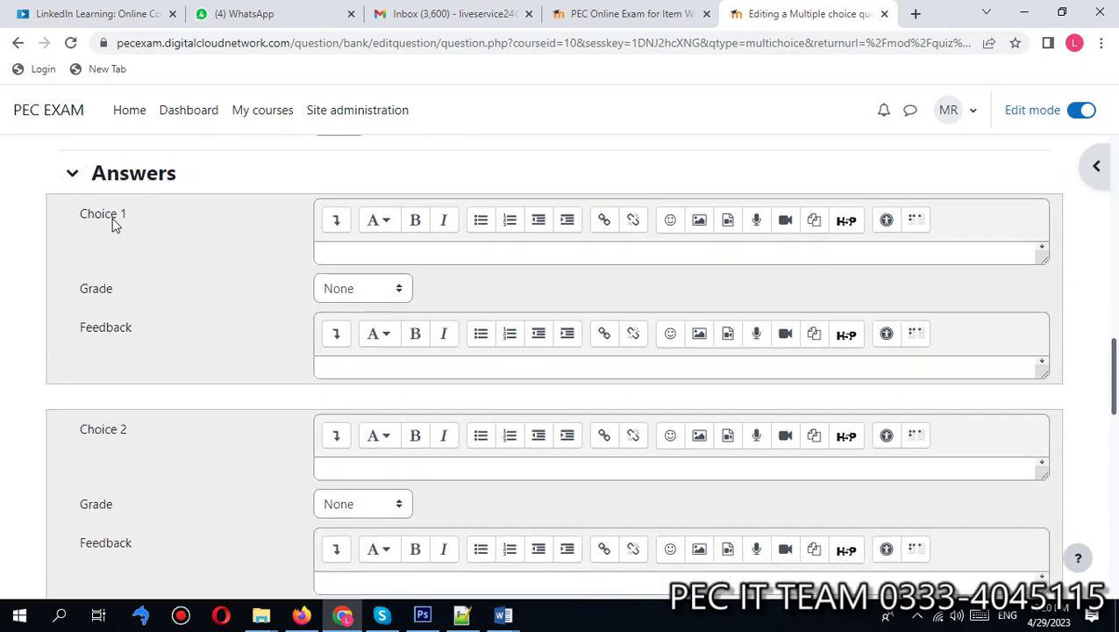
{"action": "left_click", "coordinate": [456, 255]}
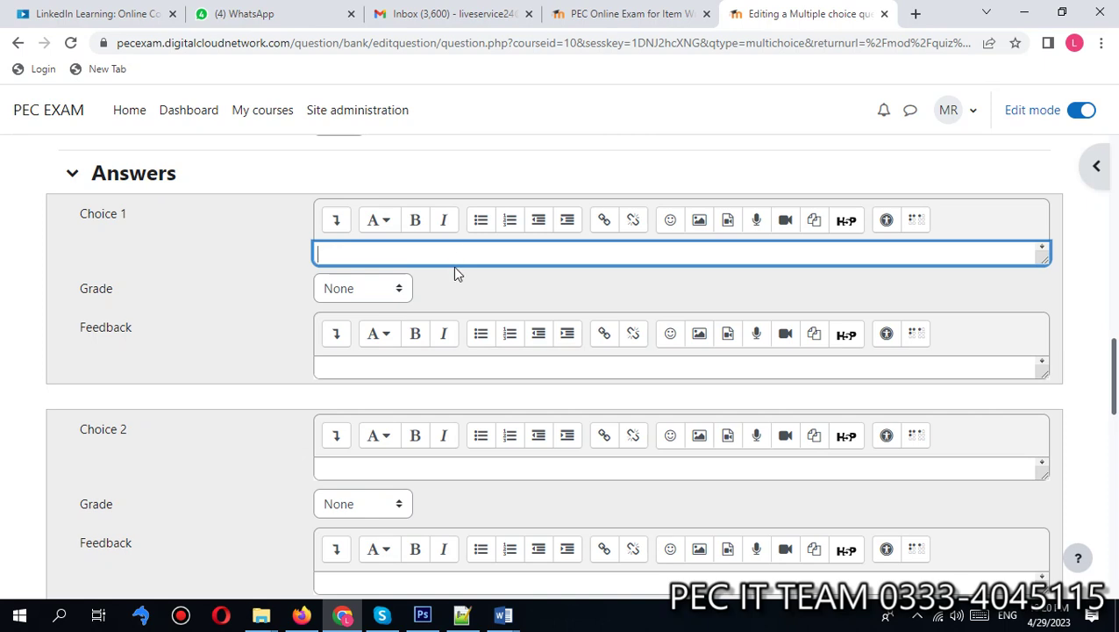
{"action": "type", "text": "Animal"}
{"action": "left_click", "coordinate": [481, 291]}
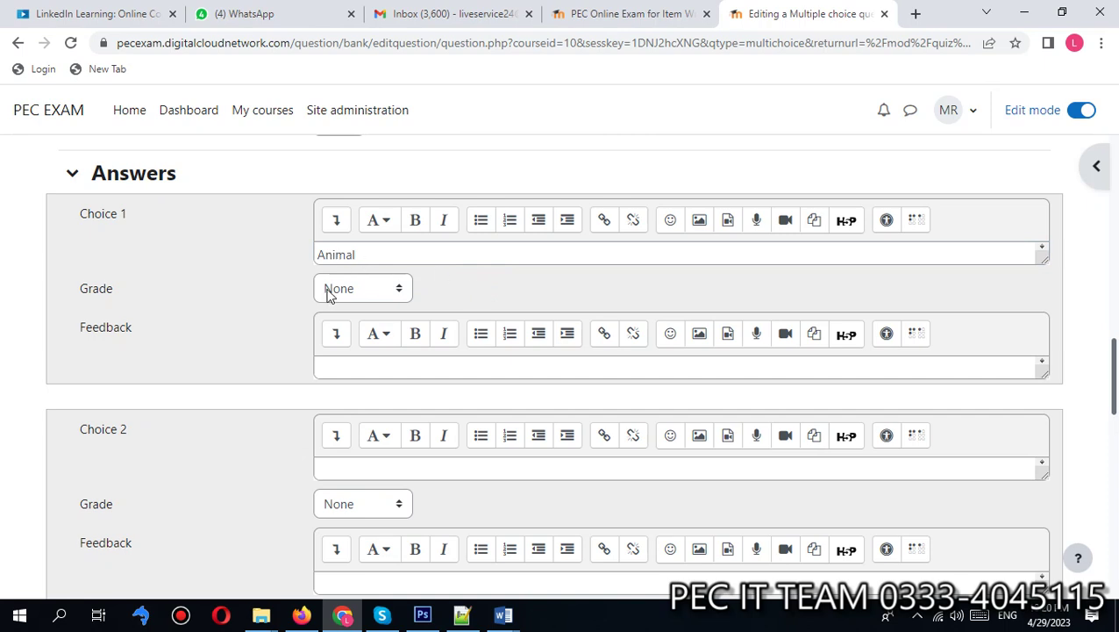
Step: Enter 'Machine' as the second choice and set its grade to 100%
{"action": "left_click", "coordinate": [371, 477]}
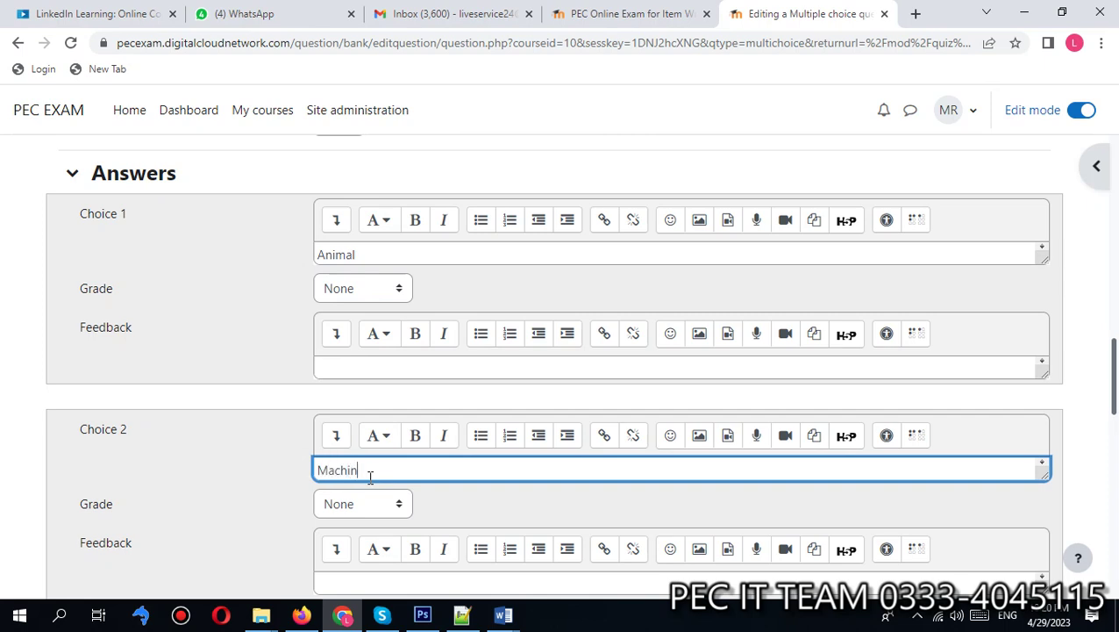
{"action": "scroll", "coordinate": [370, 477], "scroll_direction": "down", "scroll_amount": 2}
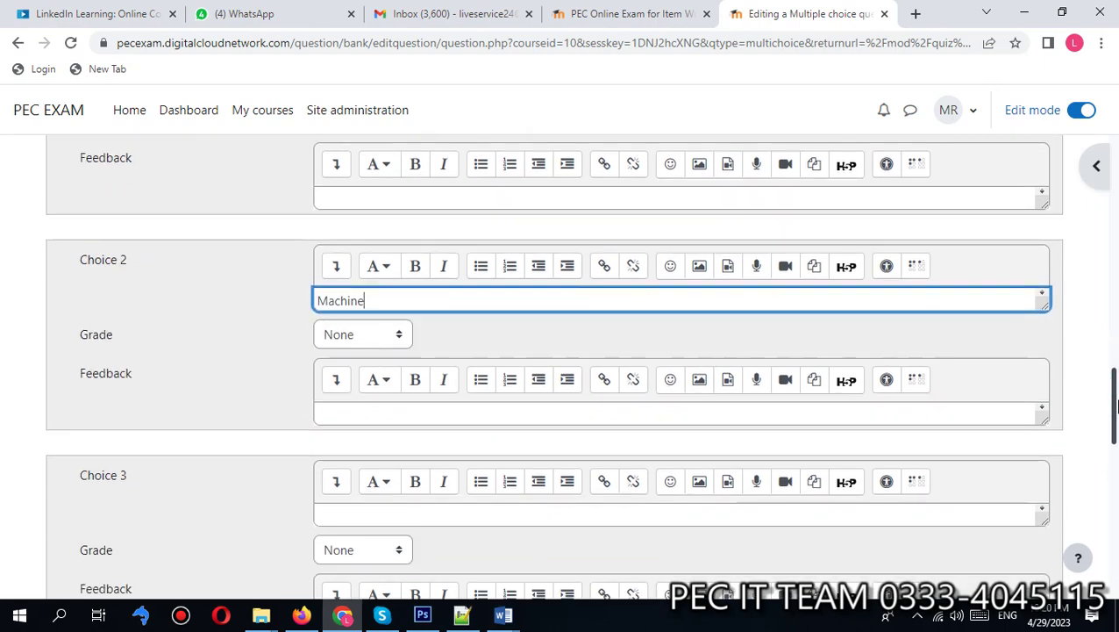
{"action": "left_click", "coordinate": [347, 334]}
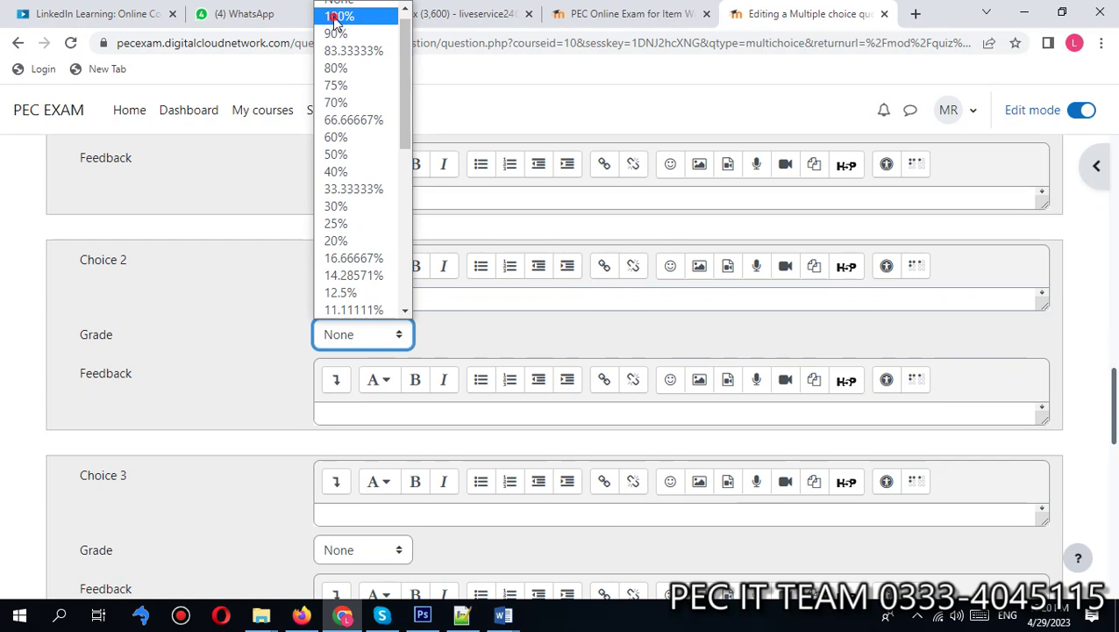
{"action": "left_click", "coordinate": [340, 15]}
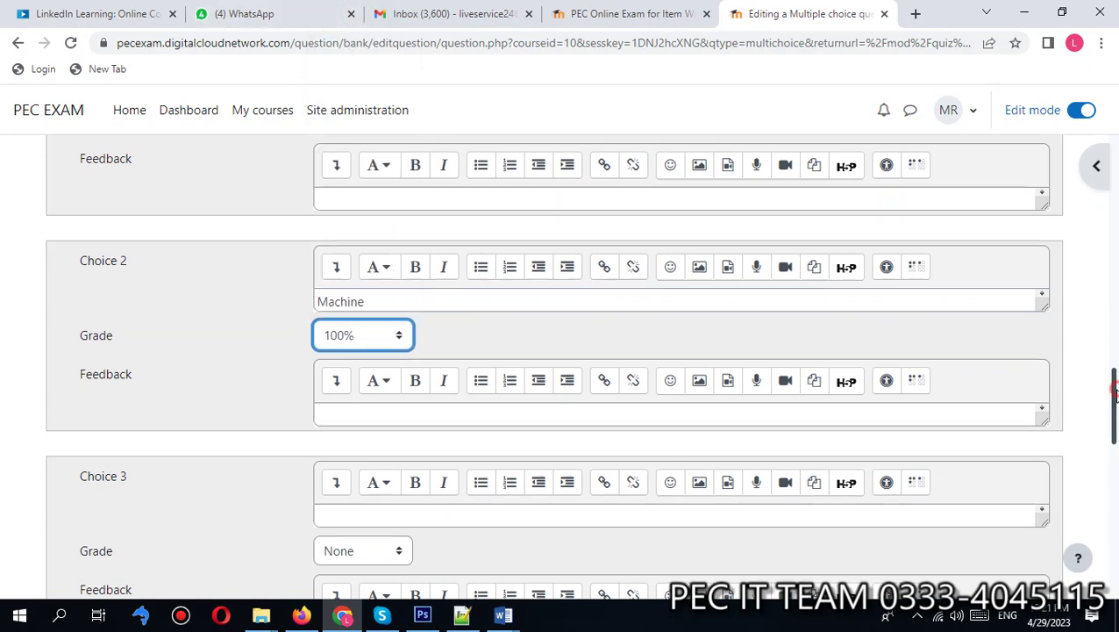
{"action": "left_click_drag", "start_coordinate": [1115, 394], "coordinate": [1116, 379]}
{"action": "scroll", "coordinate": [580, 373], "scroll_direction": "down", "scroll_amount": 4}
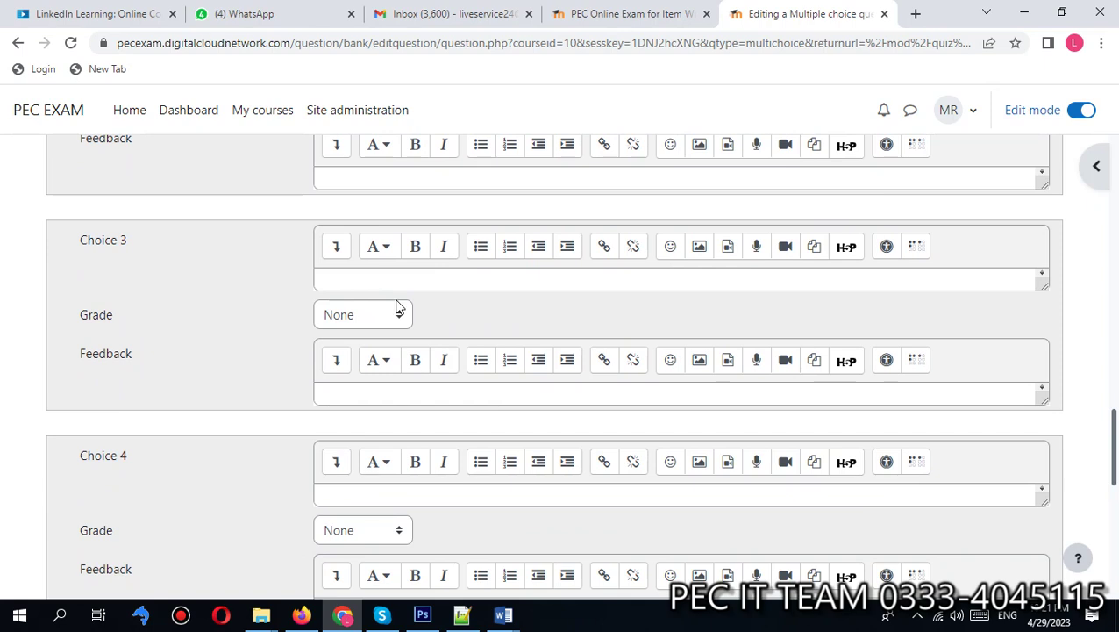
Step: Enter 'Bird' and 'Wood' as the third and fourth answer choices
{"action": "left_click", "coordinate": [383, 275]}
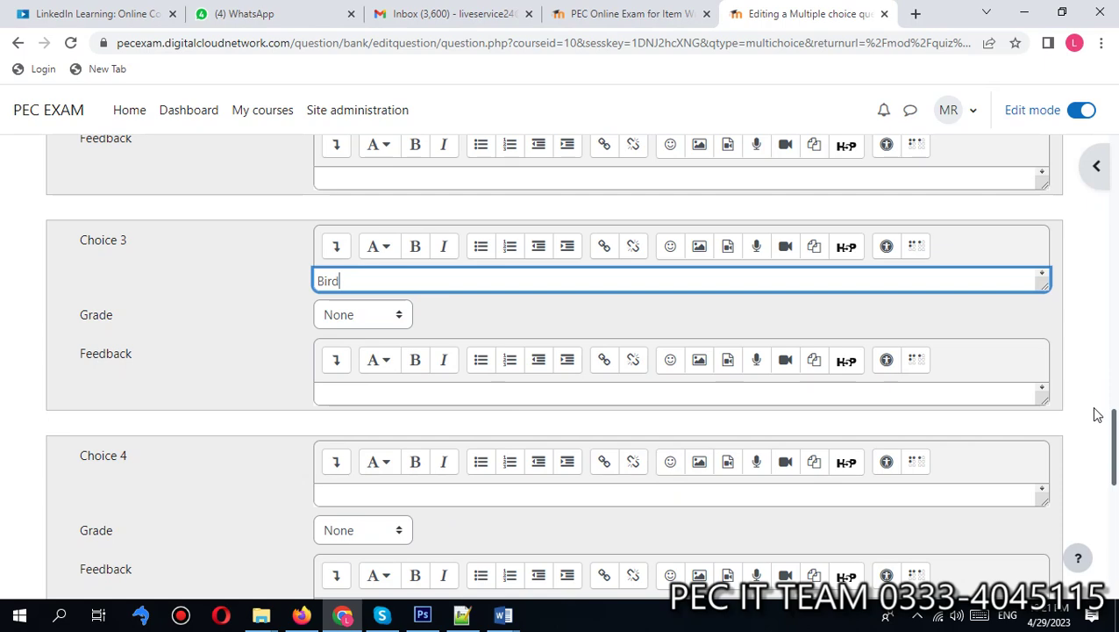
{"action": "scroll", "coordinate": [406, 275], "scroll_direction": "down", "scroll_amount": 3}
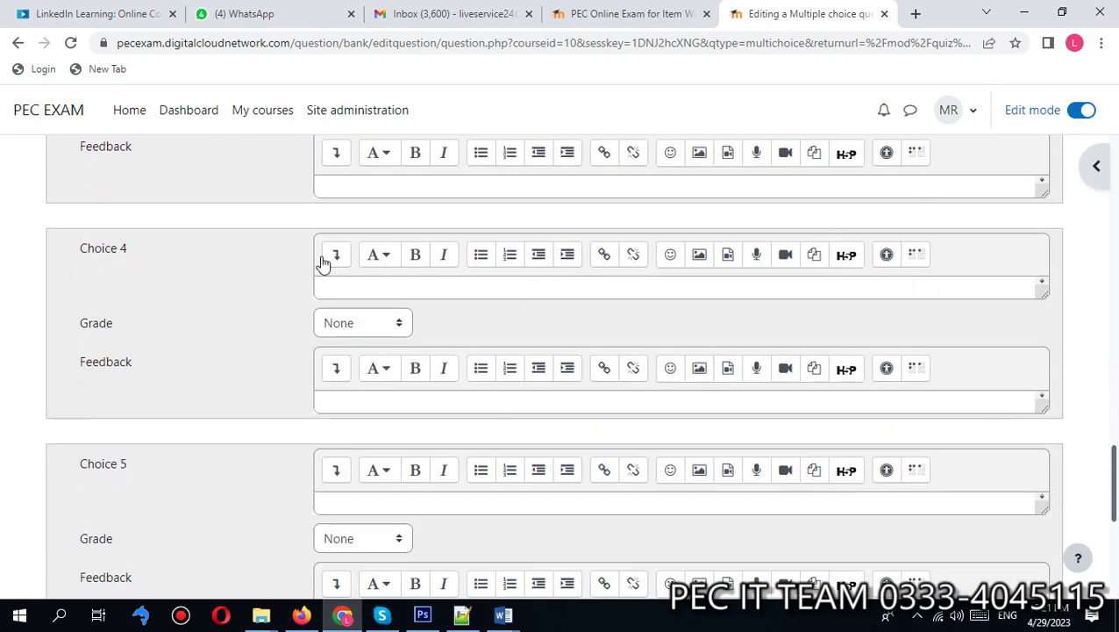
{"action": "left_click", "coordinate": [400, 295]}
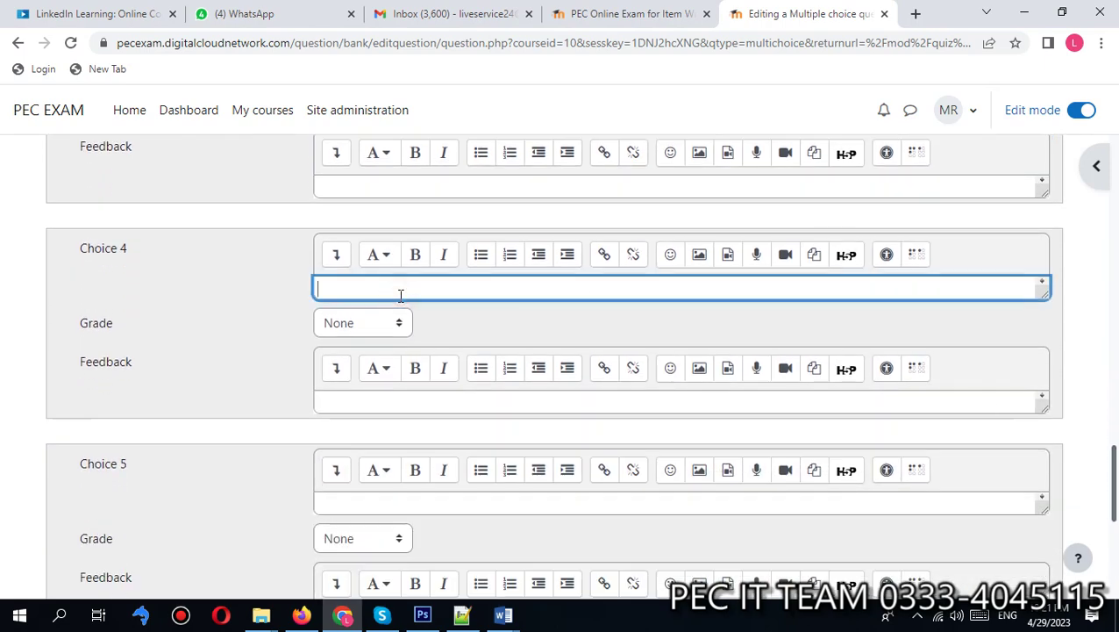
{"action": "type", "text": "Wood"}
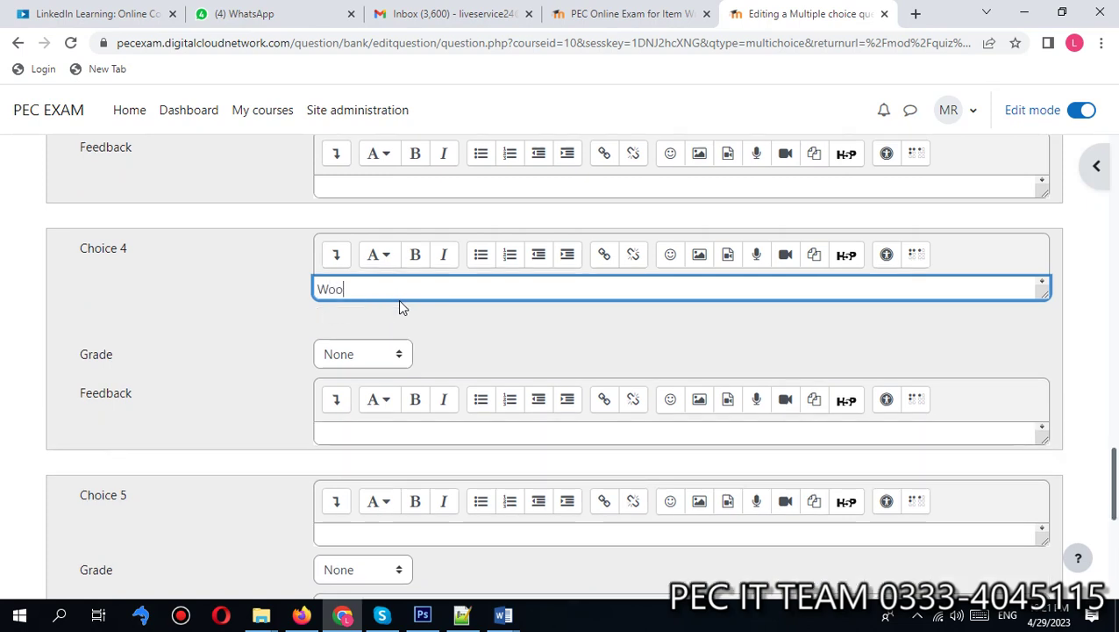
{"action": "left_click", "coordinate": [630, 329]}
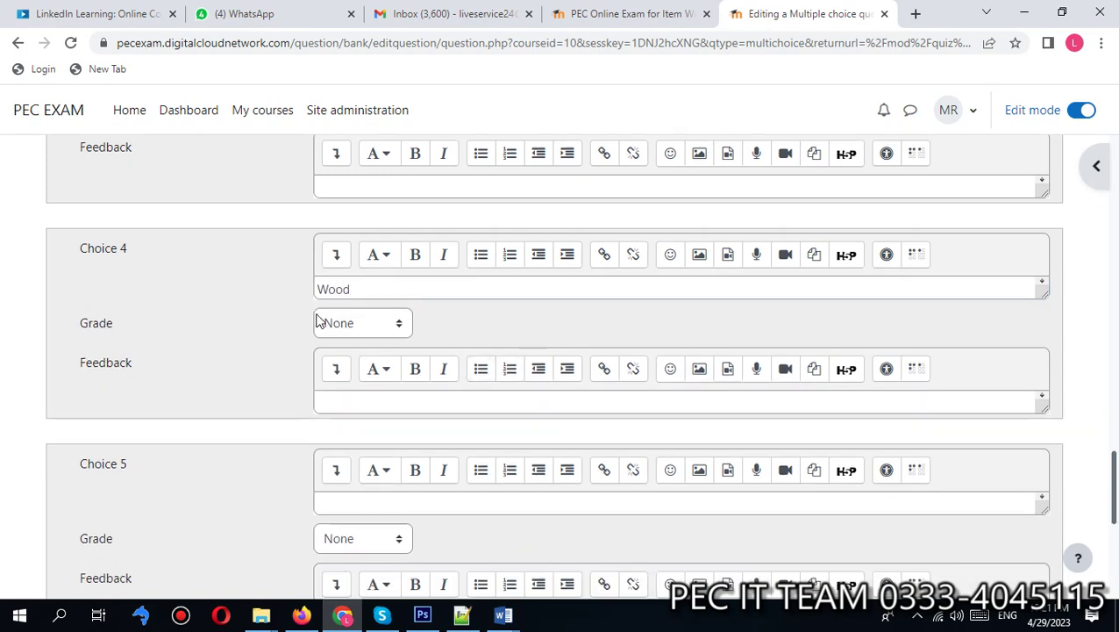
{"action": "left_click_drag", "start_coordinate": [1113, 476], "coordinate": [1113, 555]}
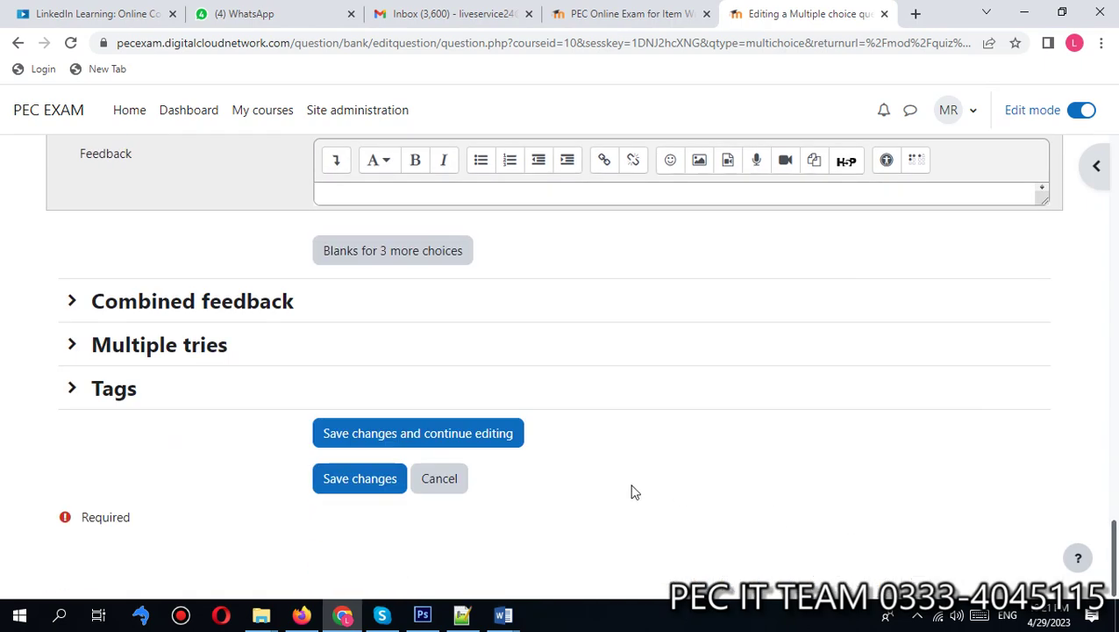
{"action": "left_click", "coordinate": [180, 351]}
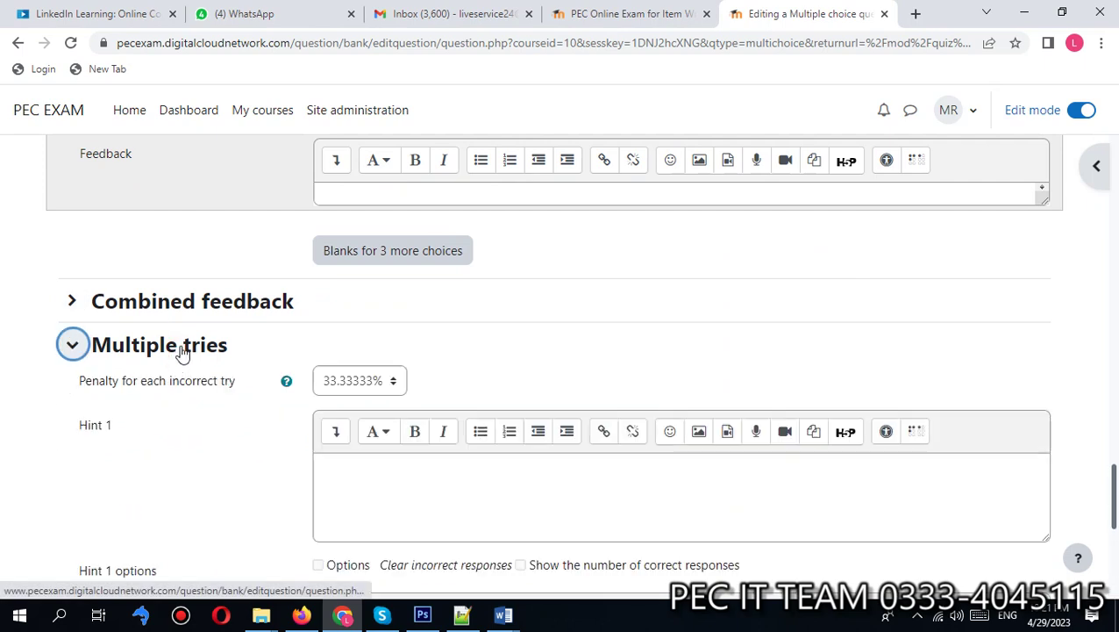
{"action": "left_click", "coordinate": [182, 350]}
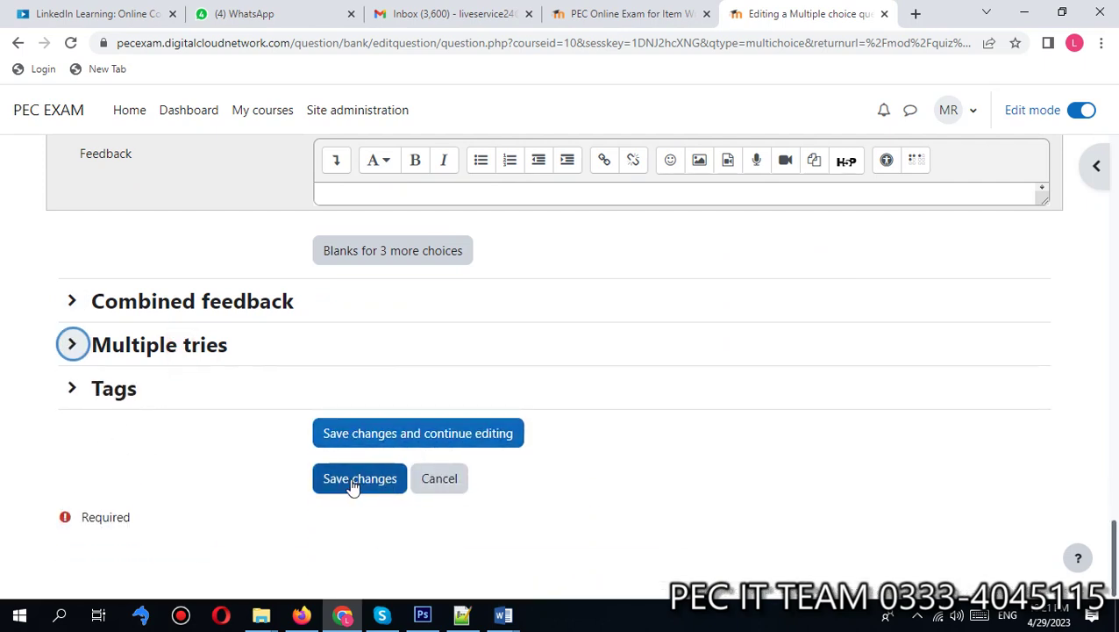
{"action": "left_click", "coordinate": [367, 483]}
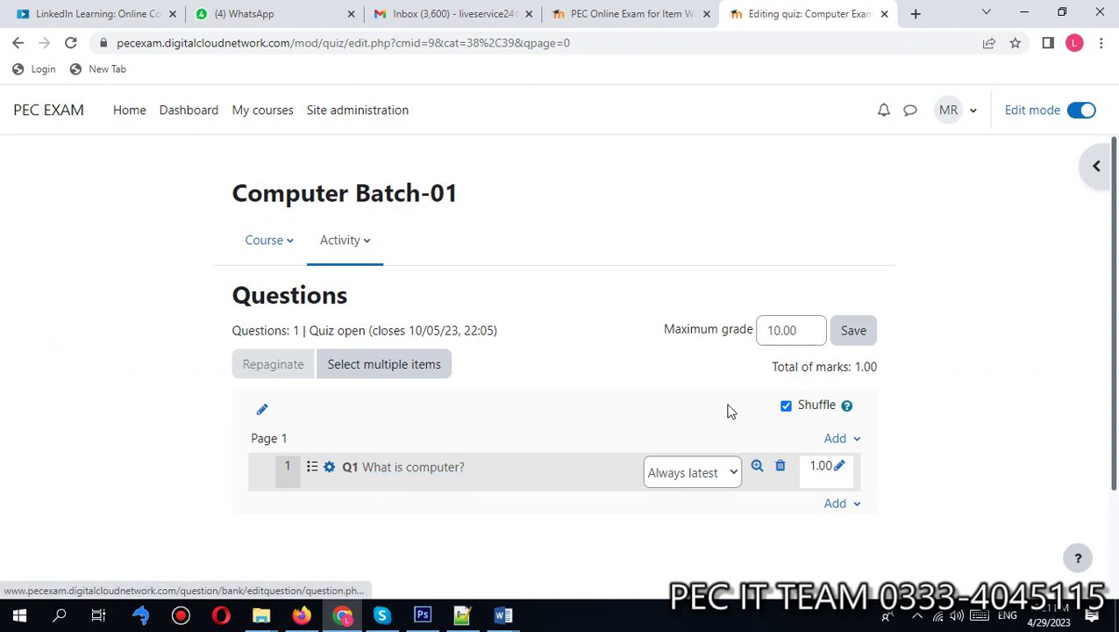
{"action": "scroll", "coordinate": [1114, 325], "scroll_direction": "down", "scroll_amount": 2}
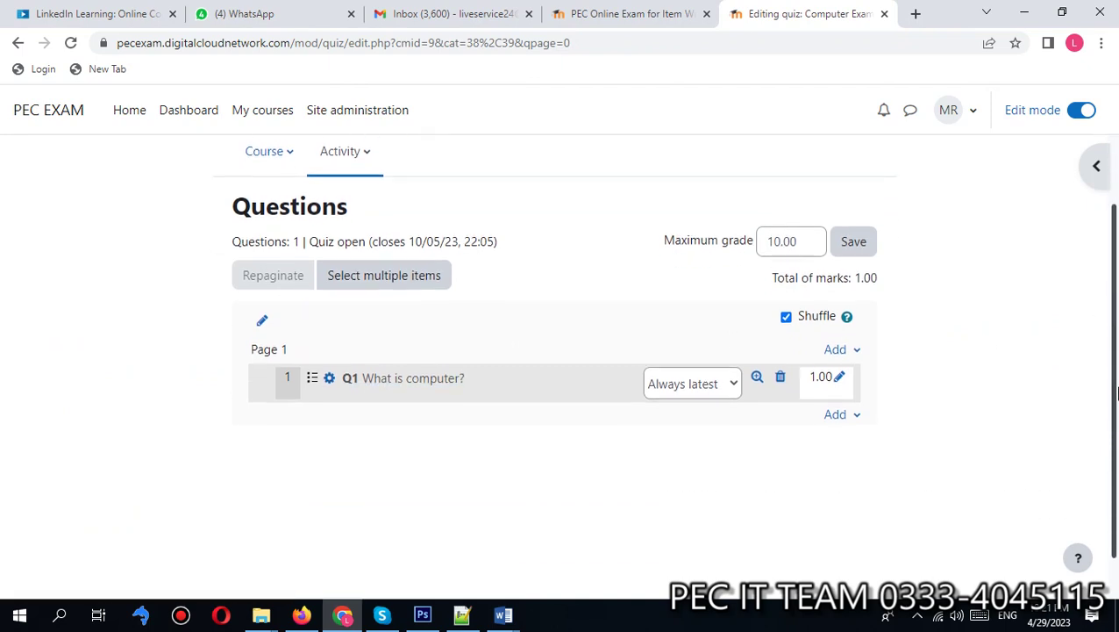
{"action": "left_click", "coordinate": [840, 408]}
{"action": "left_click", "coordinate": [774, 443]}
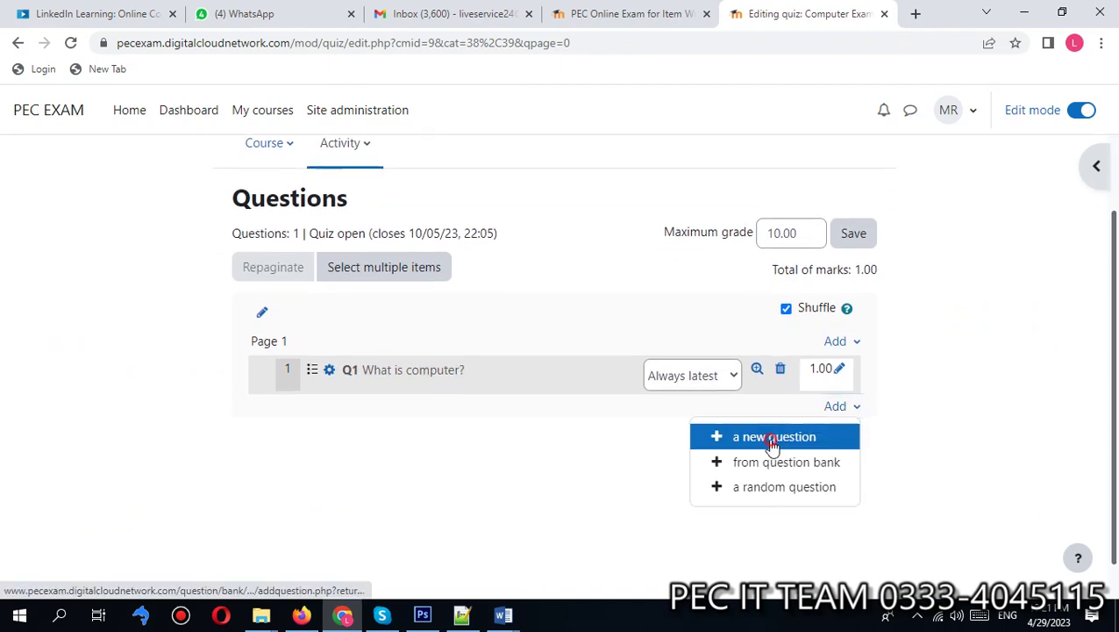
{"action": "left_click", "coordinate": [436, 219]}
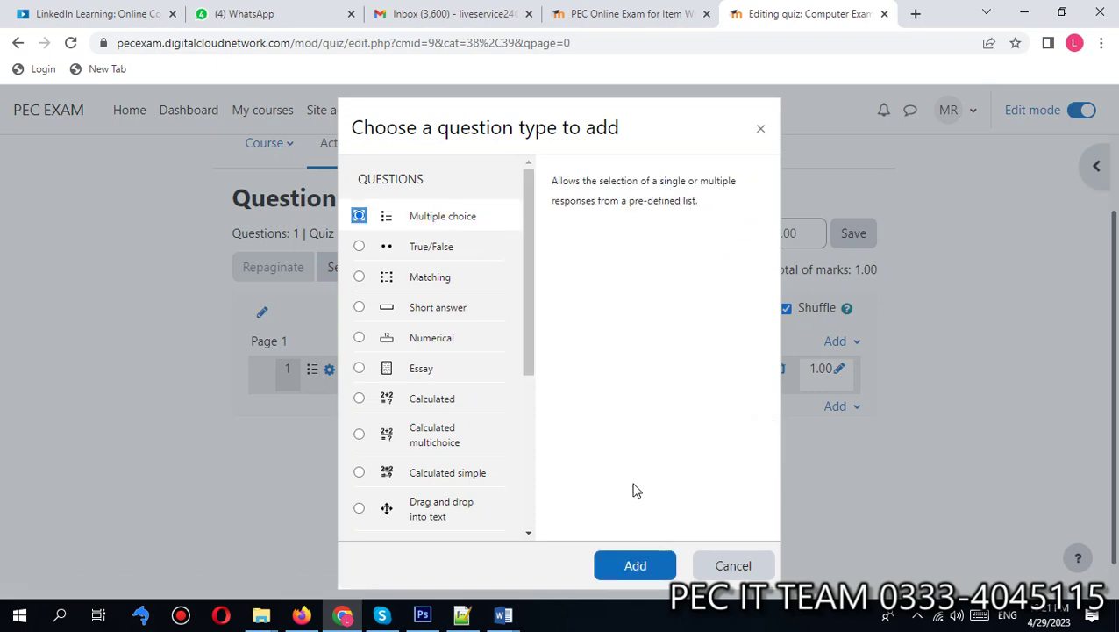
{"action": "left_click", "coordinate": [638, 566]}
{"action": "scroll", "coordinate": [383, 462], "scroll_direction": "down", "scroll_amount": 15}
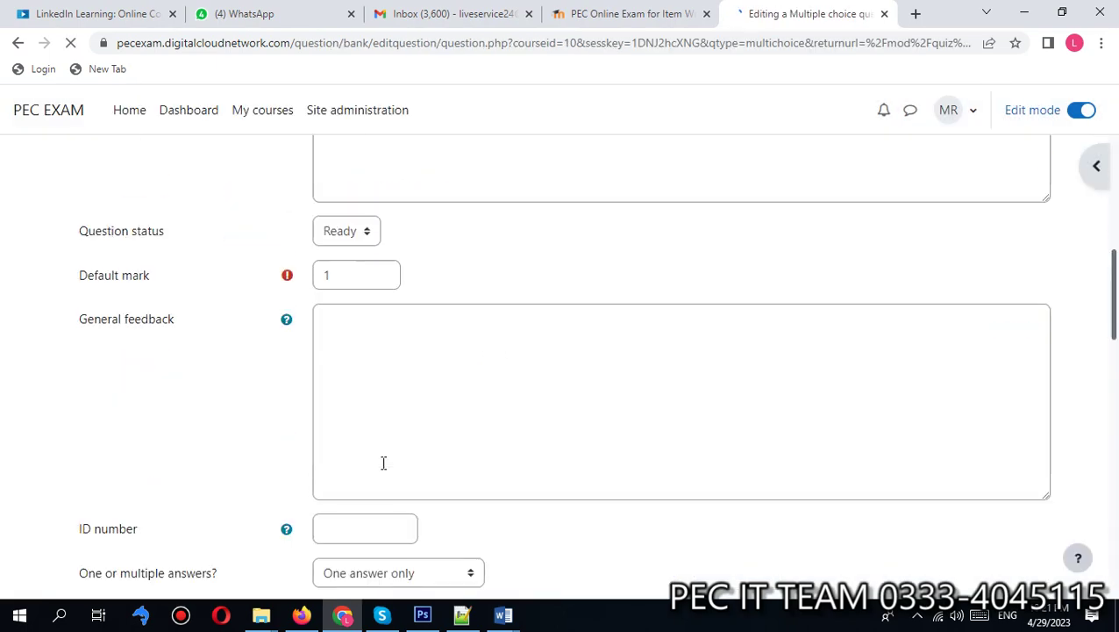
{"action": "scroll", "coordinate": [383, 469], "scroll_direction": "up", "scroll_amount": 15}
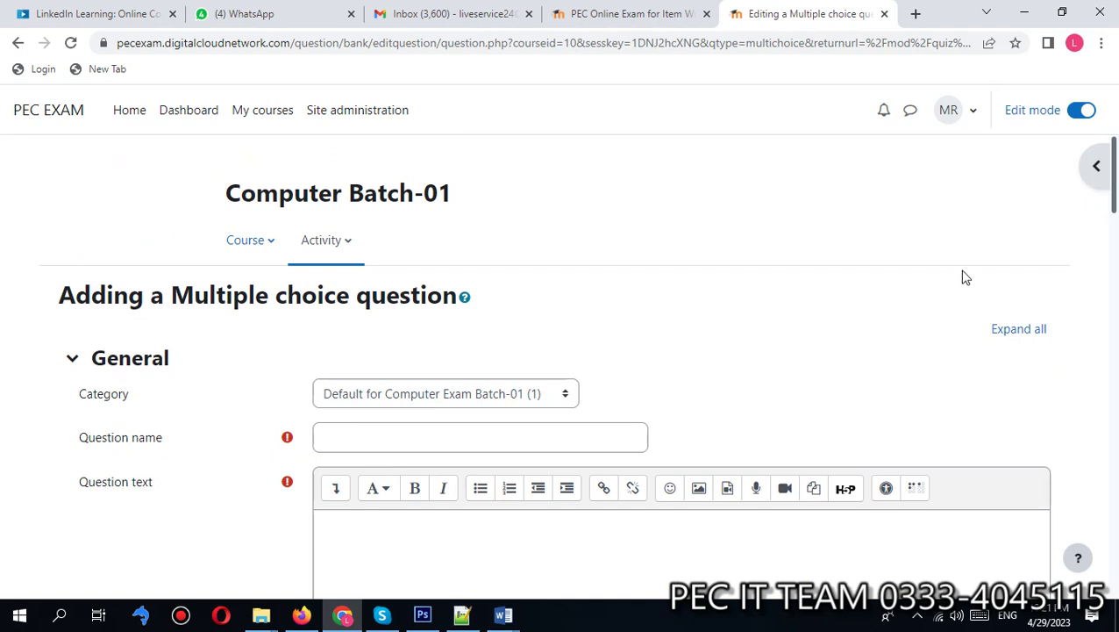
{"action": "key", "text": "alt+Left"}
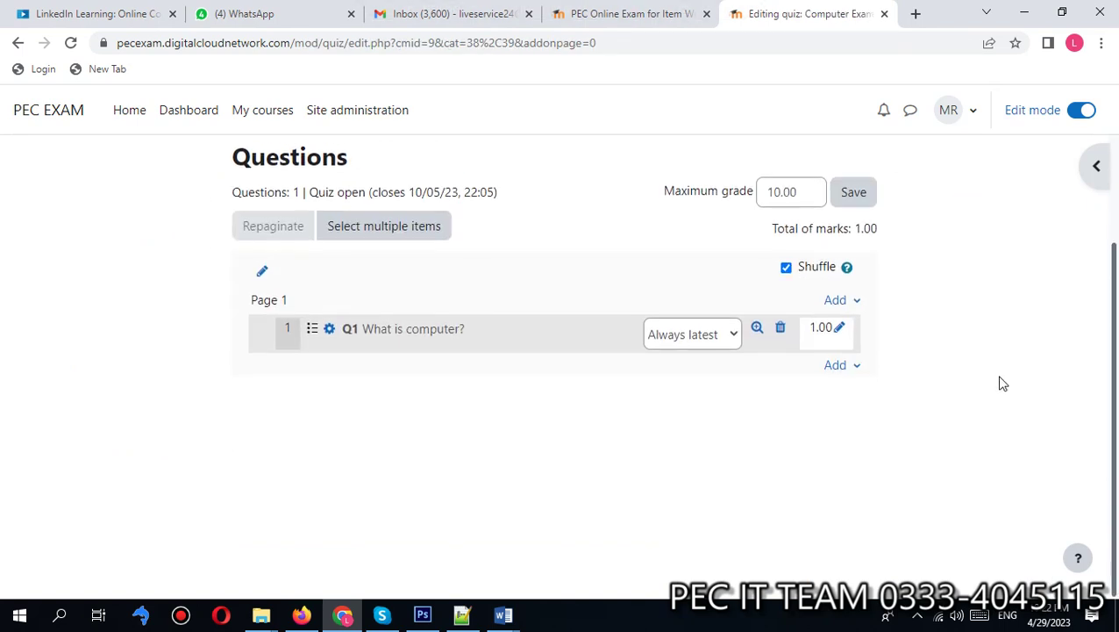
{"action": "scroll", "coordinate": [1072, 417], "scroll_direction": "up", "scroll_amount": 2}
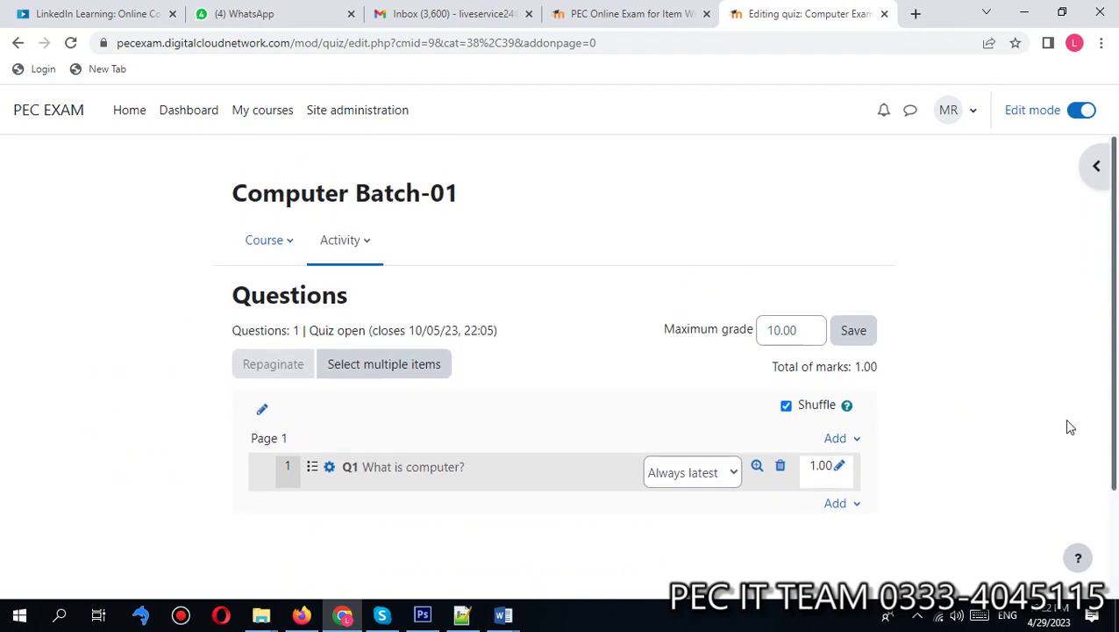
{"action": "scroll", "coordinate": [1070, 427], "scroll_direction": "down", "scroll_amount": 2}
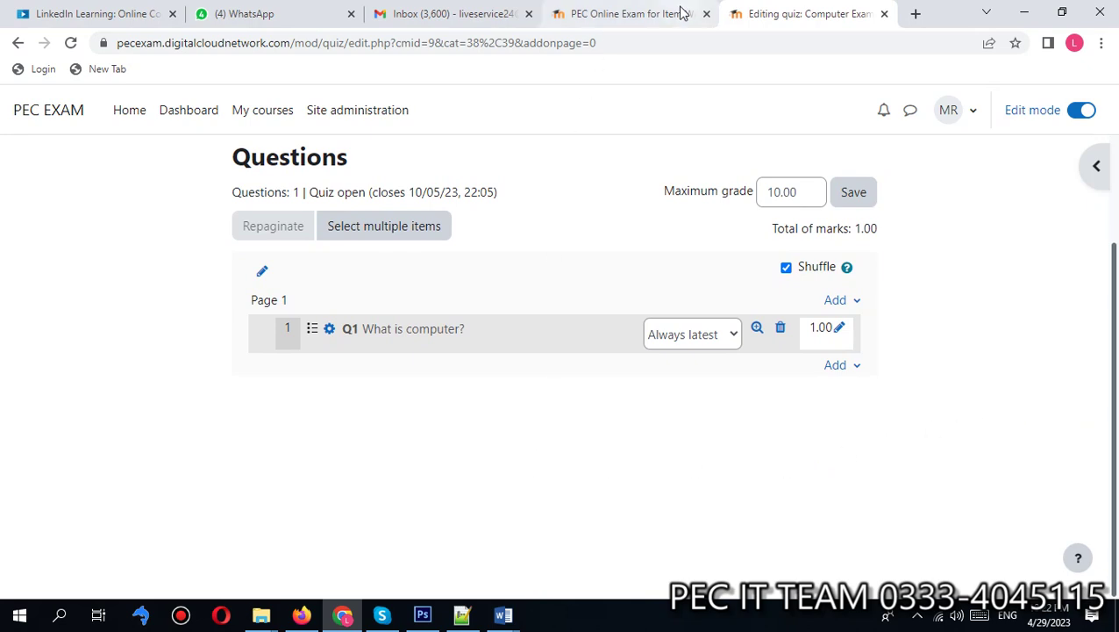
Step: In Firefox, reload the exam site home page and open the Computer Batch-01 course
{"action": "left_click", "coordinate": [297, 618]}
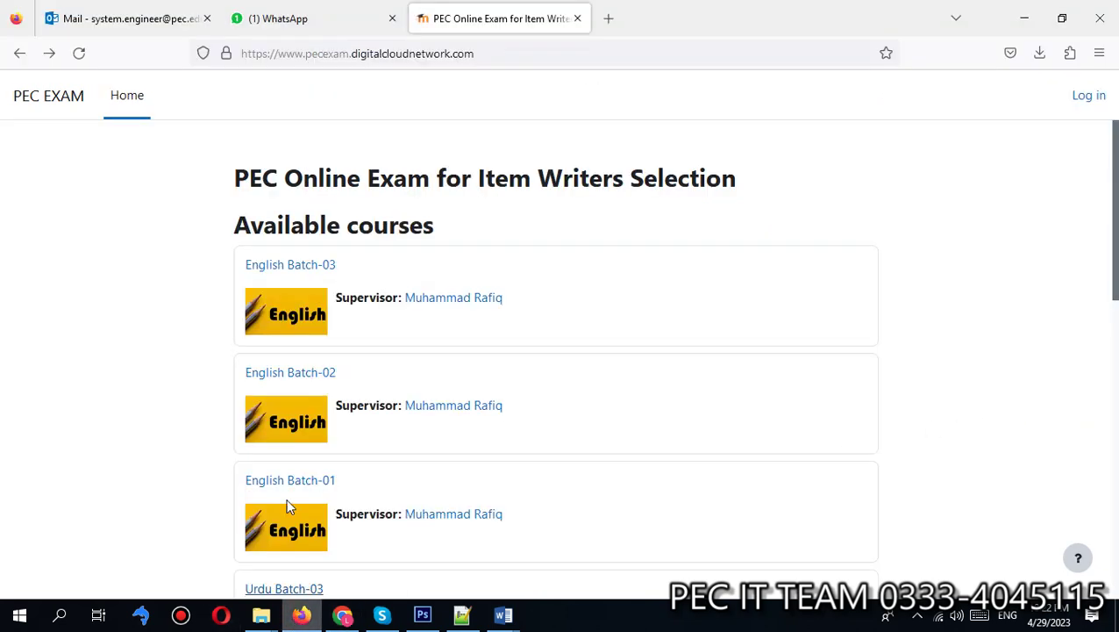
{"action": "left_click", "coordinate": [368, 56]}
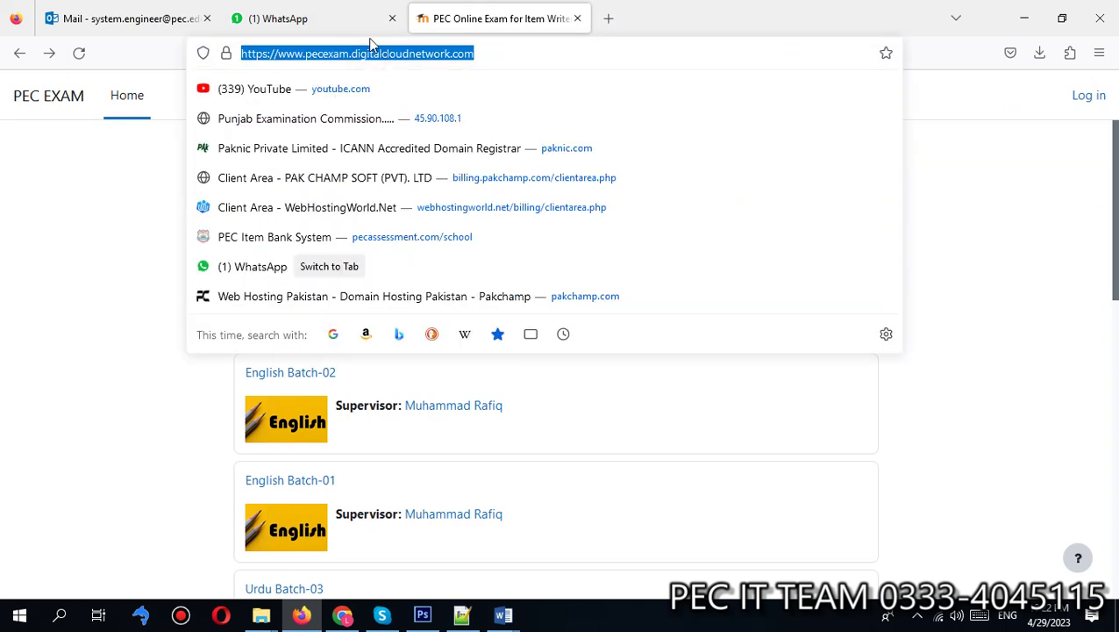
{"action": "key", "text": "Return"}
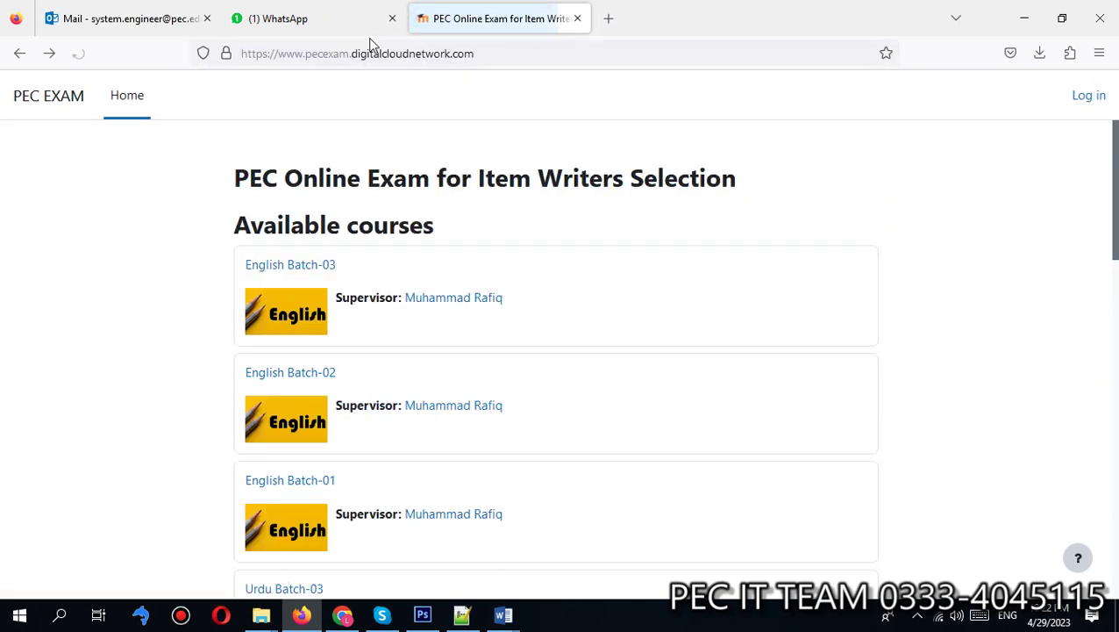
{"action": "left_click_drag", "start_coordinate": [1112, 143], "coordinate": [1116, 558]}
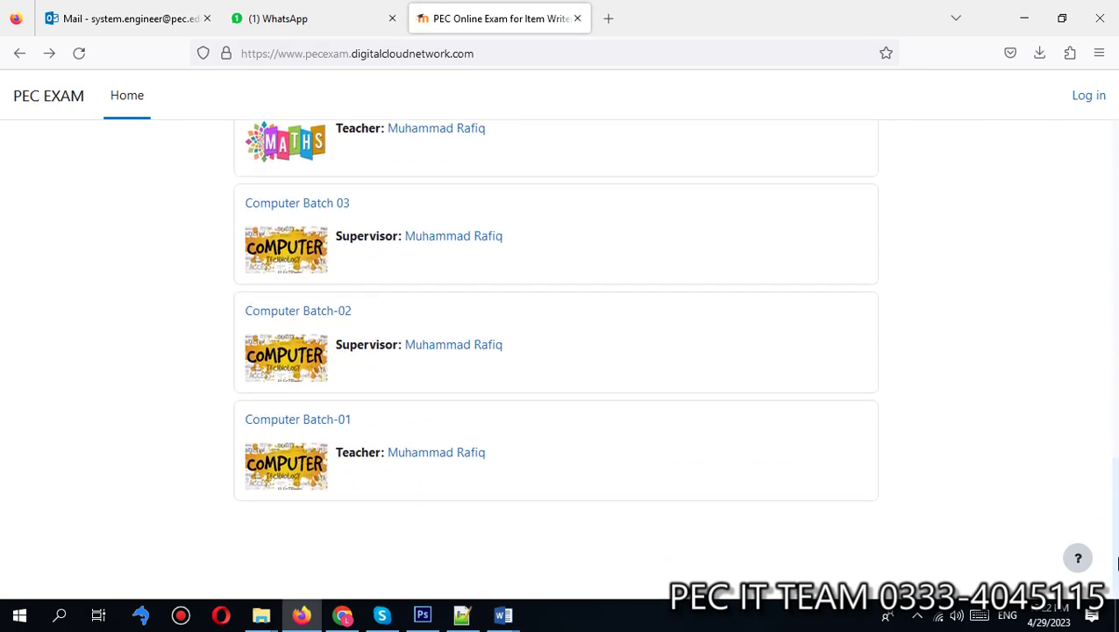
{"action": "left_click_drag", "start_coordinate": [1116, 516], "coordinate": [1083, 342]}
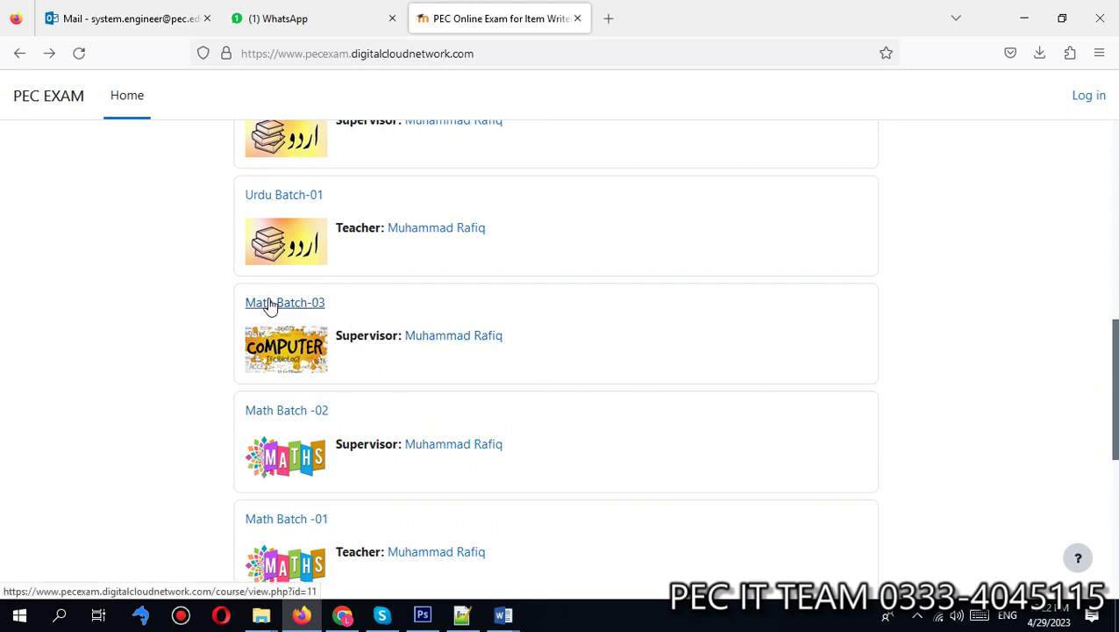
{"action": "left_click_drag", "start_coordinate": [1116, 421], "coordinate": [1116, 569]}
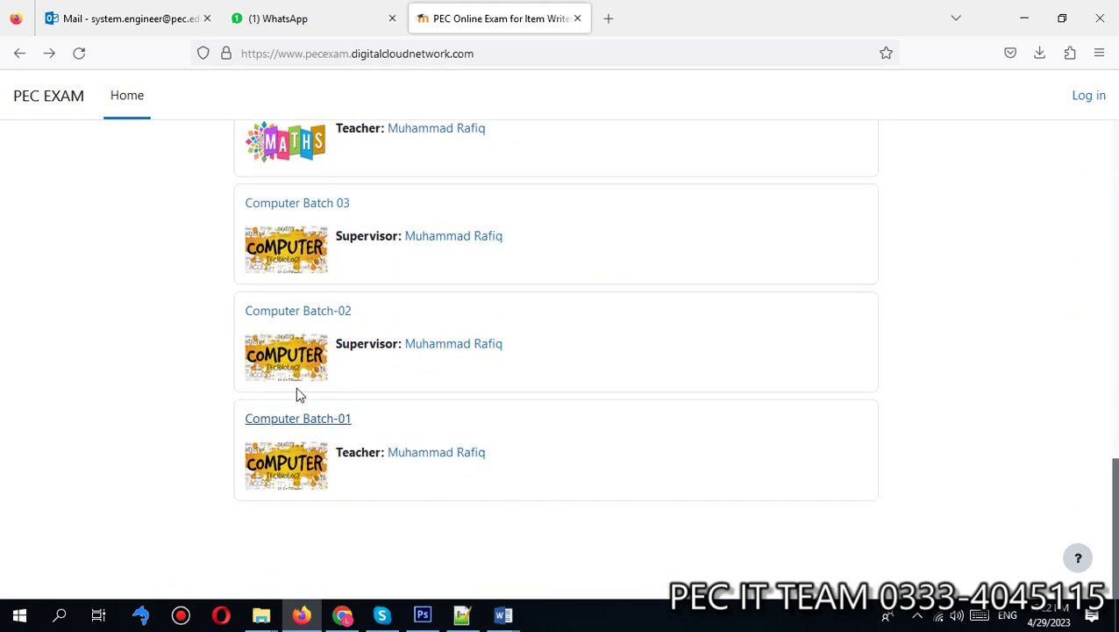
{"action": "left_click", "coordinate": [308, 427]}
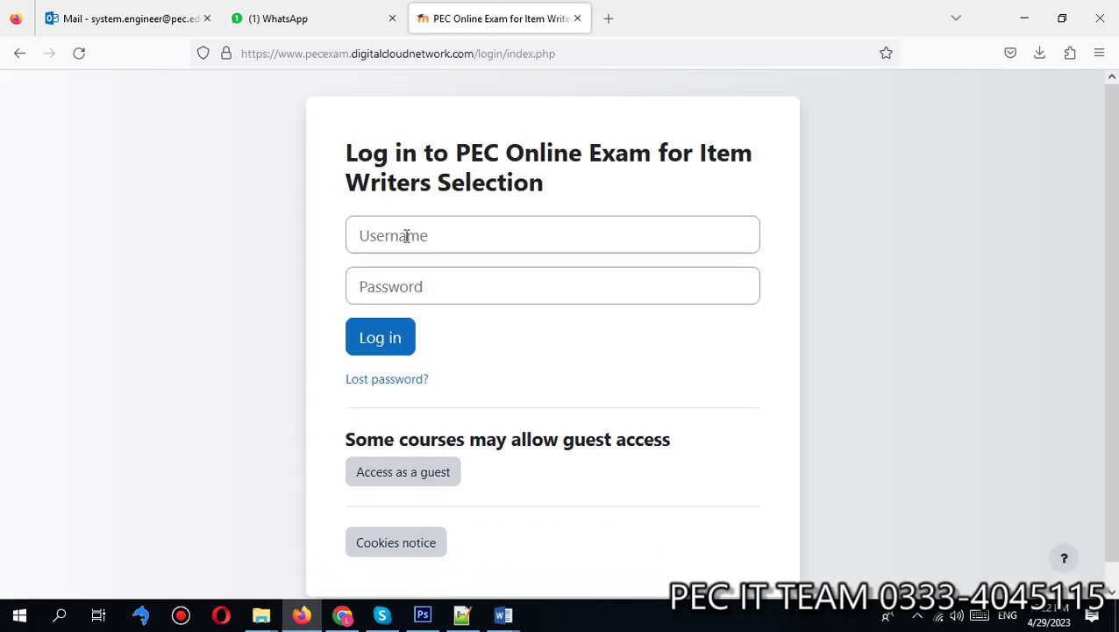
Step: Log in as admin with the account password, declining to save the login
{"action": "left_click", "coordinate": [407, 235]}
{"action": "type", "text": "admin"}
{"action": "key", "text": "Tab"}
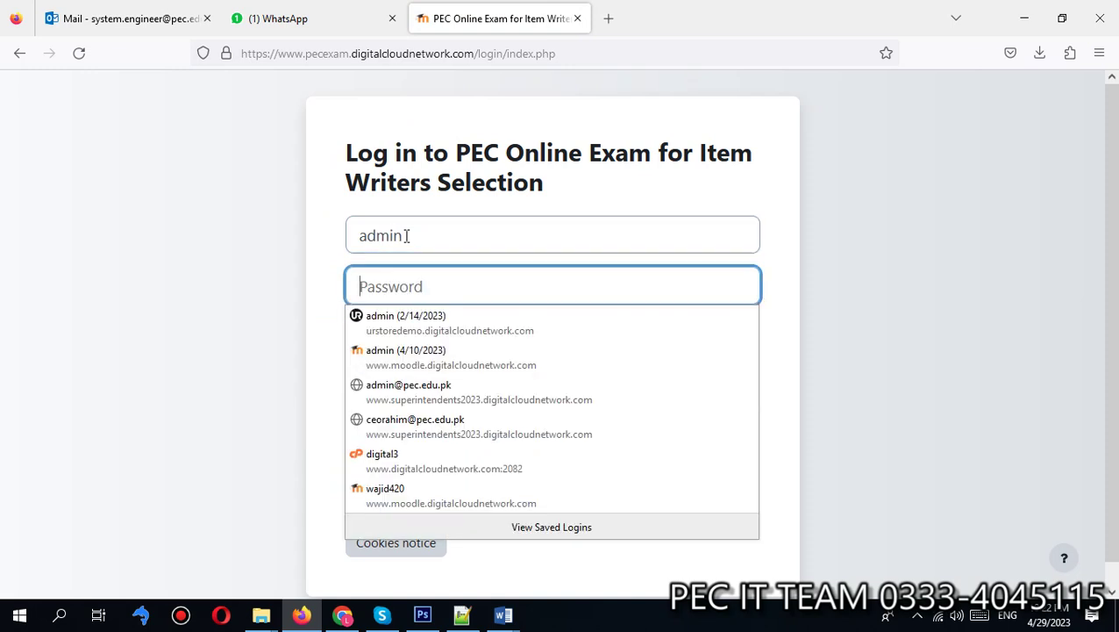
{"action": "type", "text": "a"}
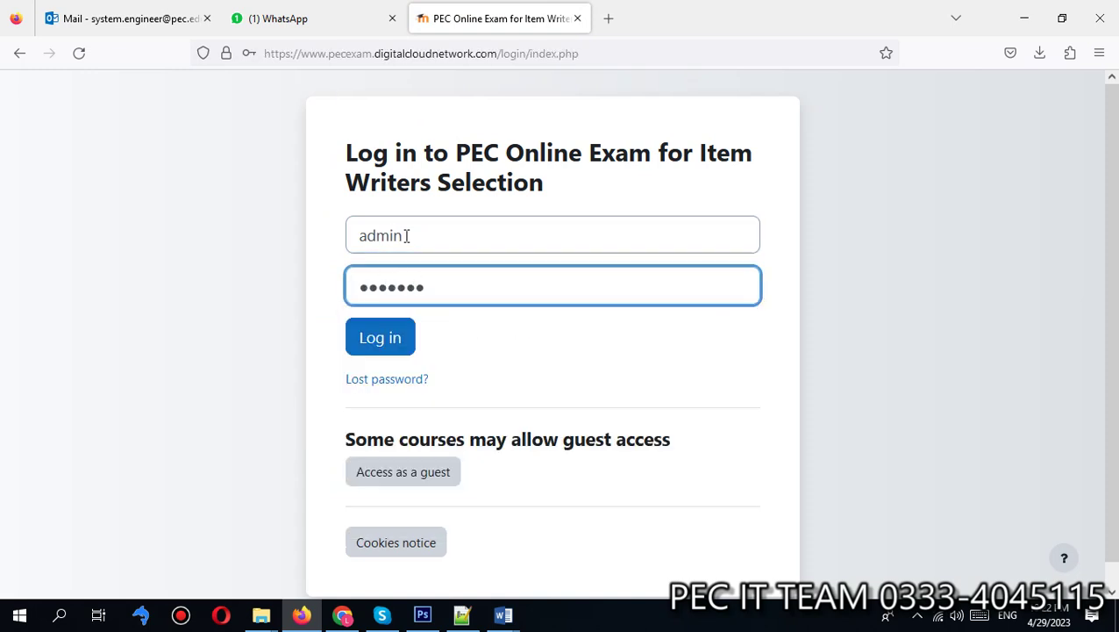
{"action": "left_click", "coordinate": [376, 345]}
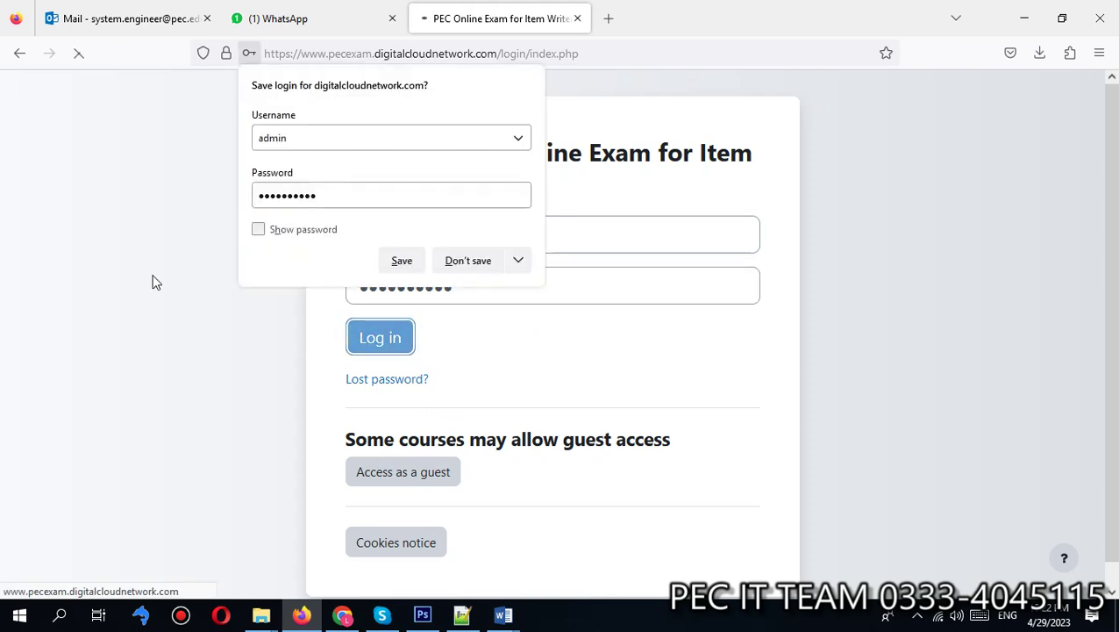
{"action": "left_click", "coordinate": [468, 260]}
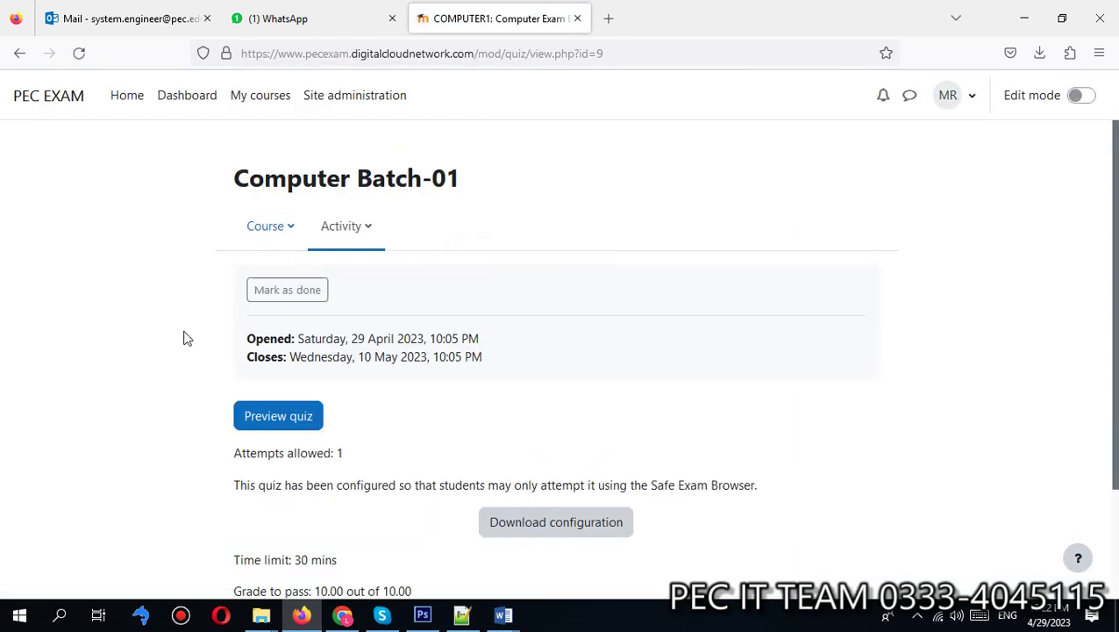
Step: Preview the quiz and start an attempt to review the 'What is computer?' question
{"action": "scroll", "coordinate": [177, 332], "scroll_direction": "down", "scroll_amount": 1}
{"action": "scroll", "coordinate": [177, 331], "scroll_direction": "down", "scroll_amount": 2}
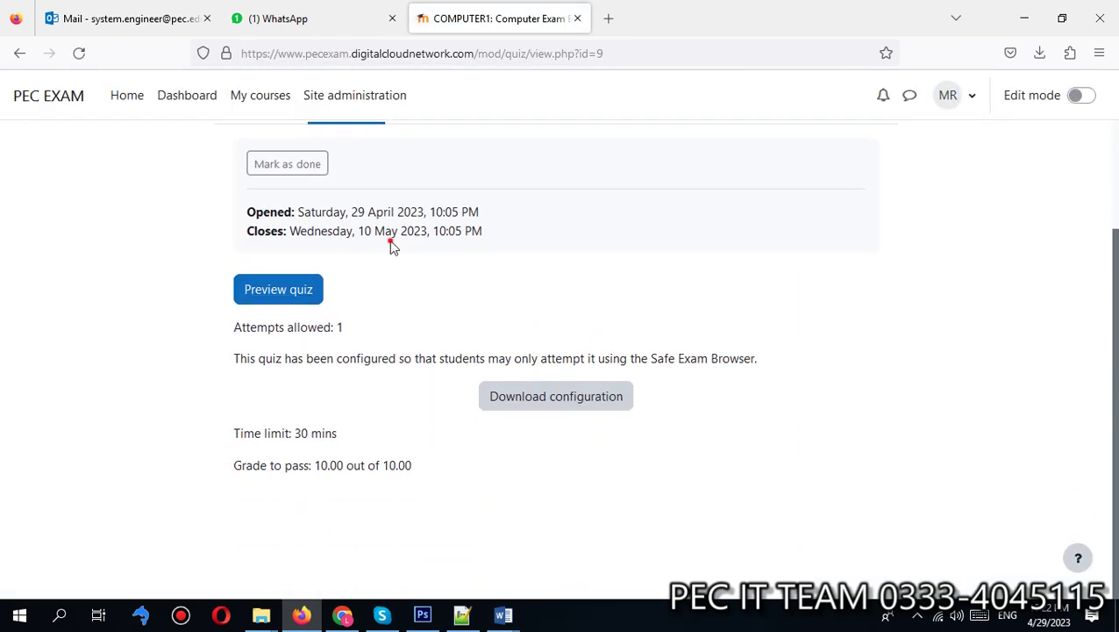
{"action": "left_click", "coordinate": [279, 289]}
{"action": "left_click", "coordinate": [374, 417]}
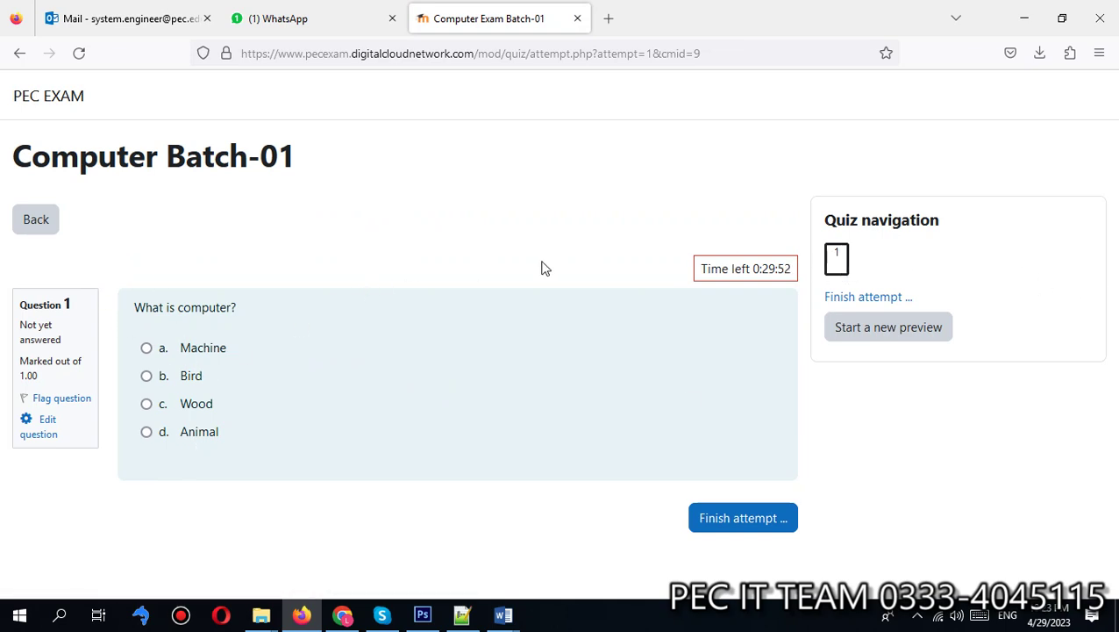
{"action": "left_click", "coordinate": [459, 224]}
{"action": "left_click", "coordinate": [225, 163]}
{"action": "triple_click", "coordinate": [226, 163]}
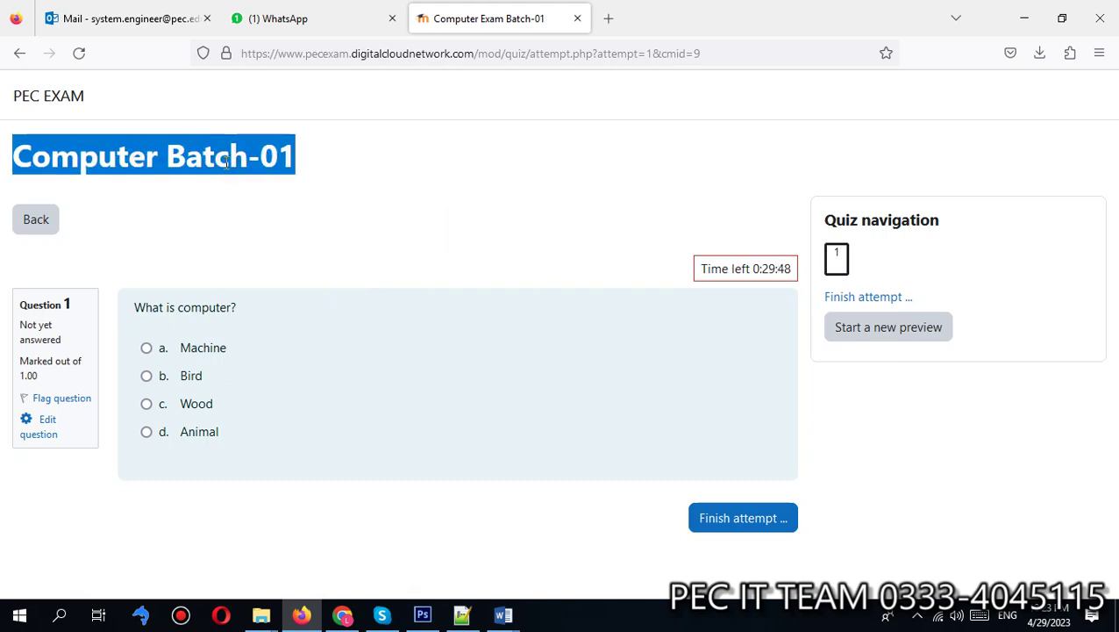
Step: In Chrome, show the Courses section of Site administration
{"action": "left_click", "coordinate": [343, 615]}
{"action": "scroll", "coordinate": [374, 242], "scroll_direction": "up", "scroll_amount": 2}
{"action": "left_click", "coordinate": [358, 113]}
{"action": "left_click", "coordinate": [223, 248]}
Step: In course and category management, list the Computer category's Computer Batch courses
{"action": "left_click", "coordinate": [362, 303]}
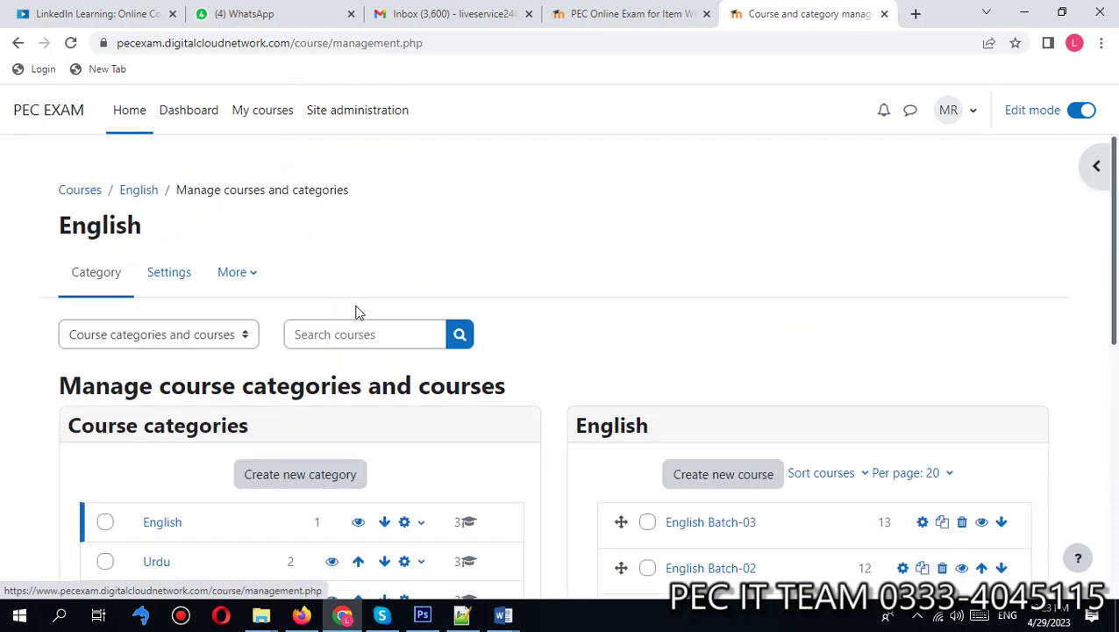
{"action": "left_click_drag", "start_coordinate": [1109, 210], "coordinate": [972, 349]}
{"action": "left_click", "coordinate": [176, 315]}
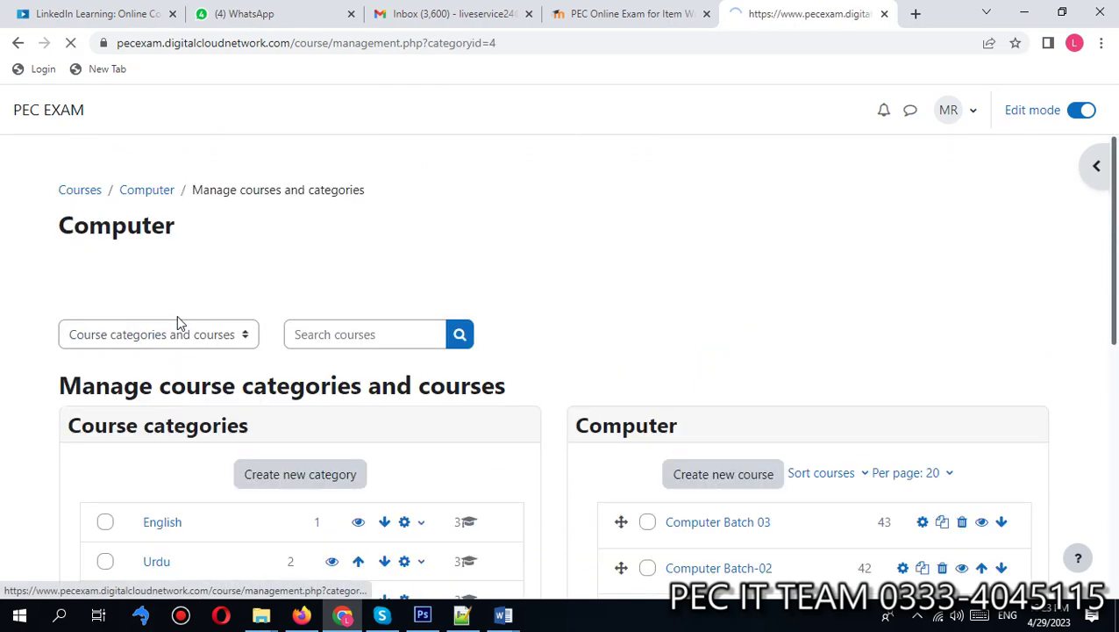
{"action": "left_click_drag", "start_coordinate": [1113, 250], "coordinate": [1113, 381]}
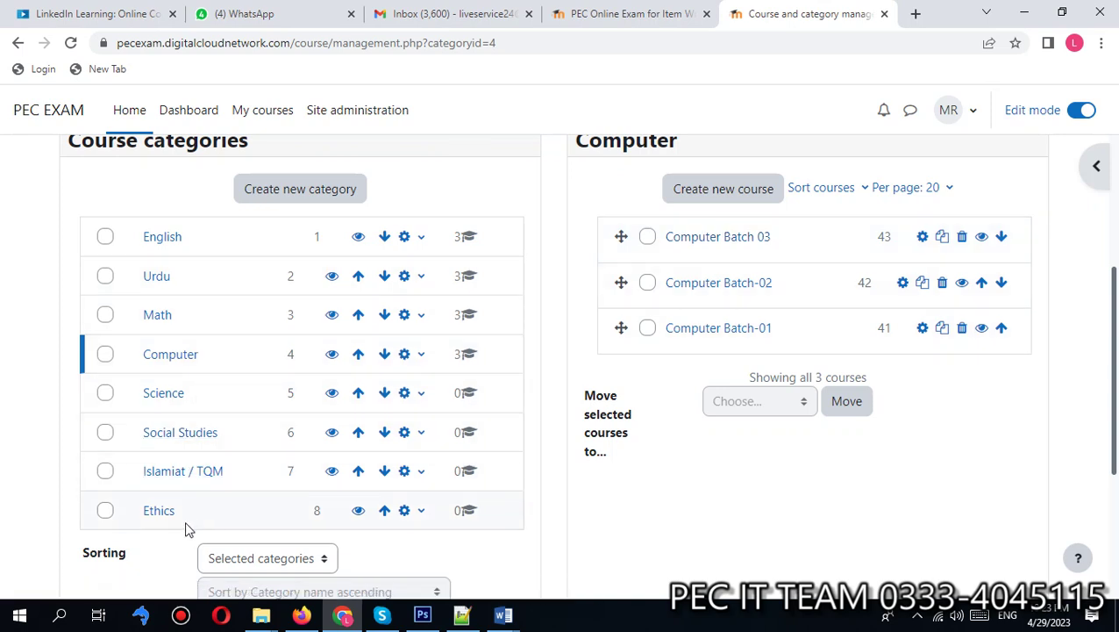
{"action": "left_click", "coordinate": [745, 538]}
{"action": "left_click", "coordinate": [750, 516]}
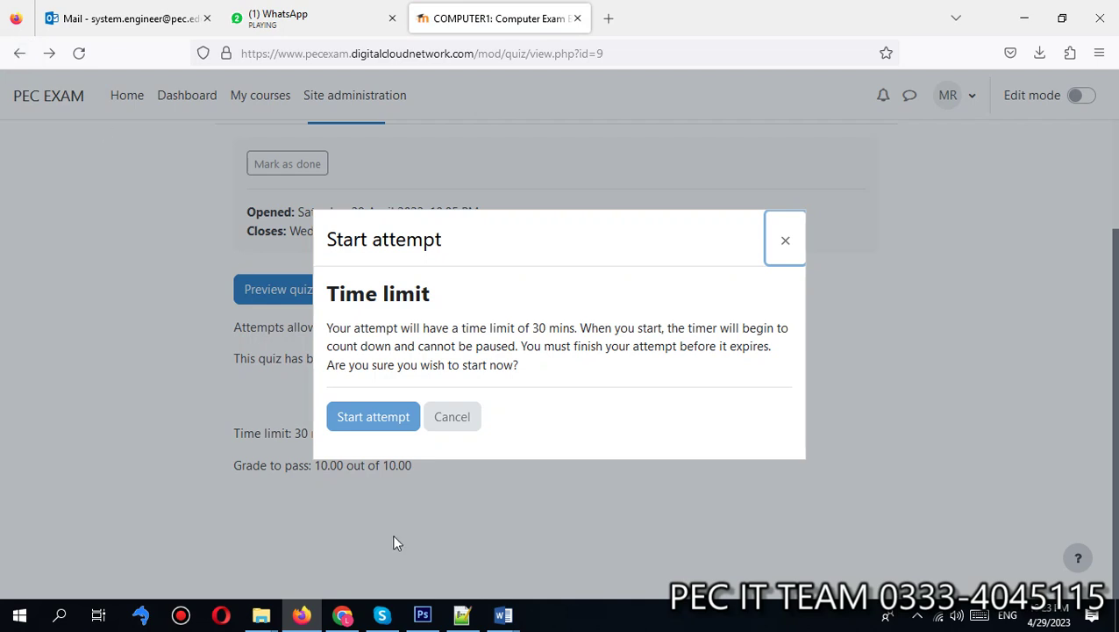
Step: Return to the Computer Batch-01 quiz page and cancel the Safe Exam Browser configuration download
{"action": "left_click", "coordinate": [20, 54]}
{"action": "left_click", "coordinate": [20, 54]}
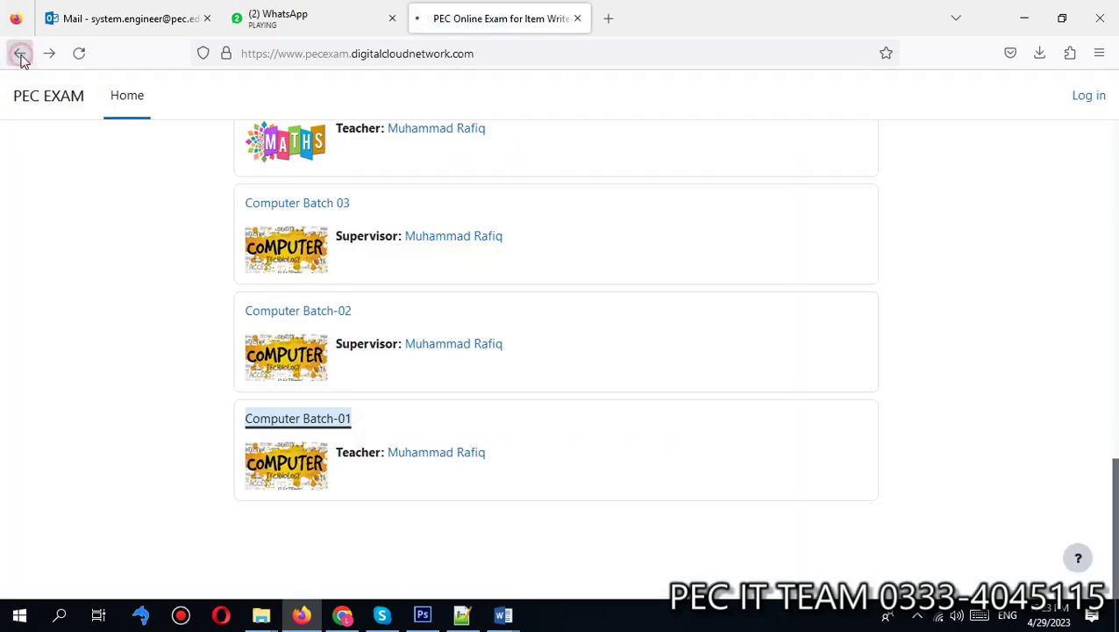
{"action": "left_click", "coordinate": [314, 426]}
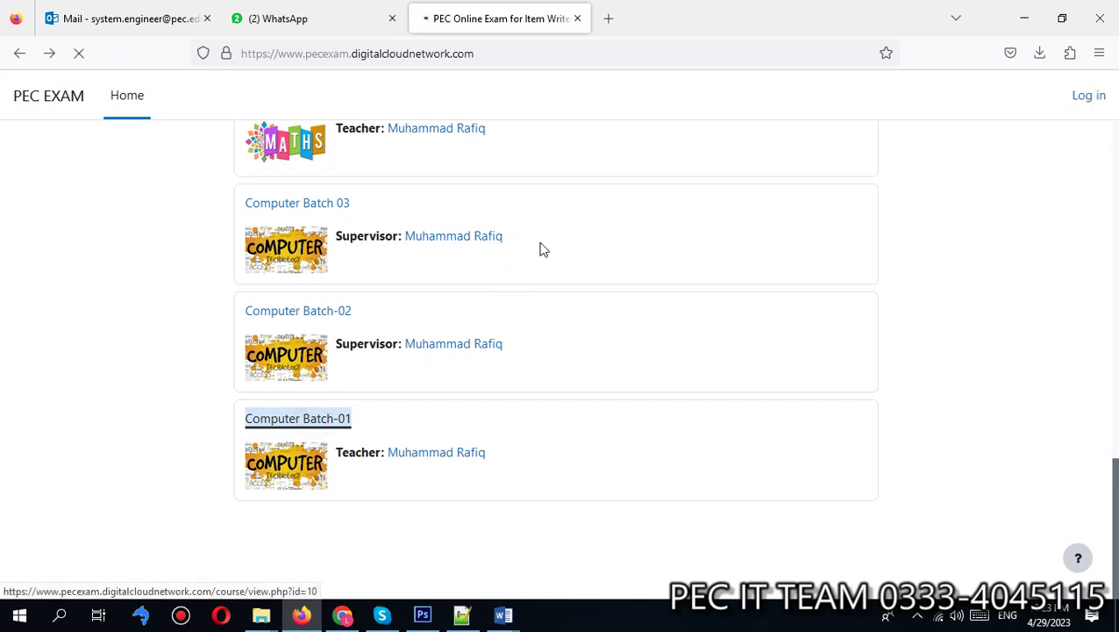
{"action": "scroll", "coordinate": [674, 429], "scroll_direction": "down", "scroll_amount": 3}
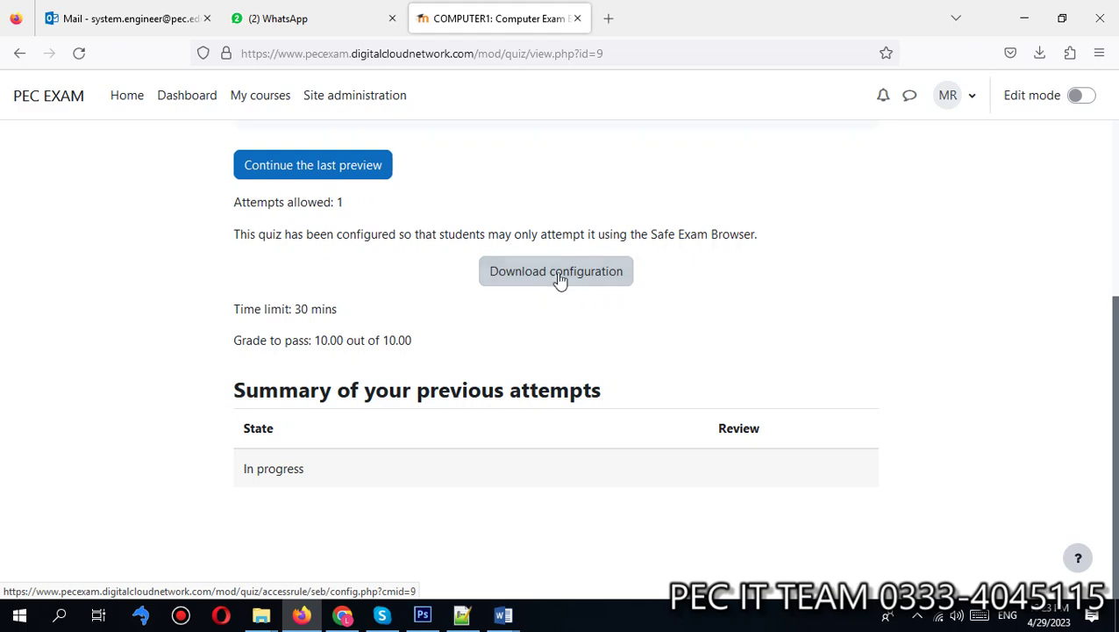
{"action": "left_click", "coordinate": [512, 270]}
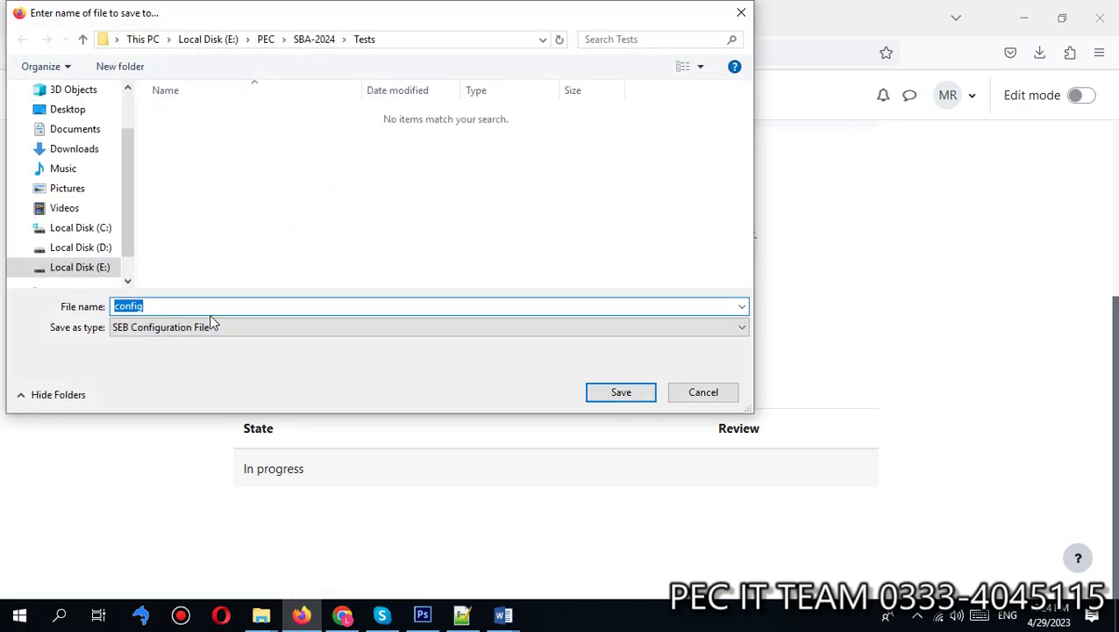
{"action": "left_click", "coordinate": [742, 13]}
Step: Switch back to Chrome's course management page listing Computer Batch 03, Batch-02 and Batch-01
{"action": "scroll", "coordinate": [714, 351], "scroll_direction": "up", "scroll_amount": 3}
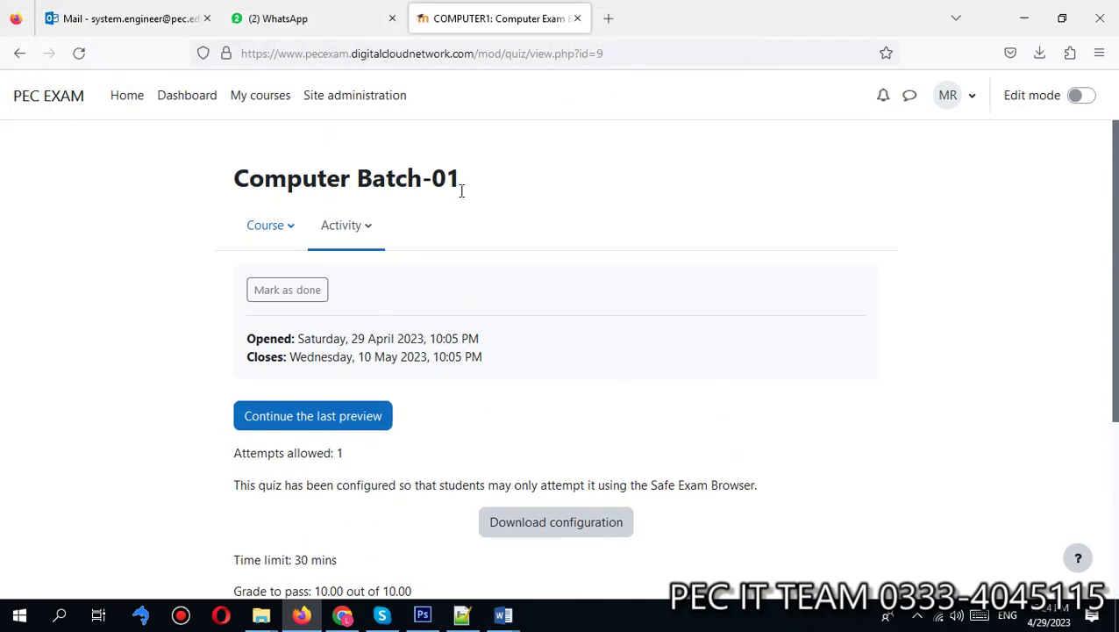
{"action": "left_click", "coordinate": [356, 94]}
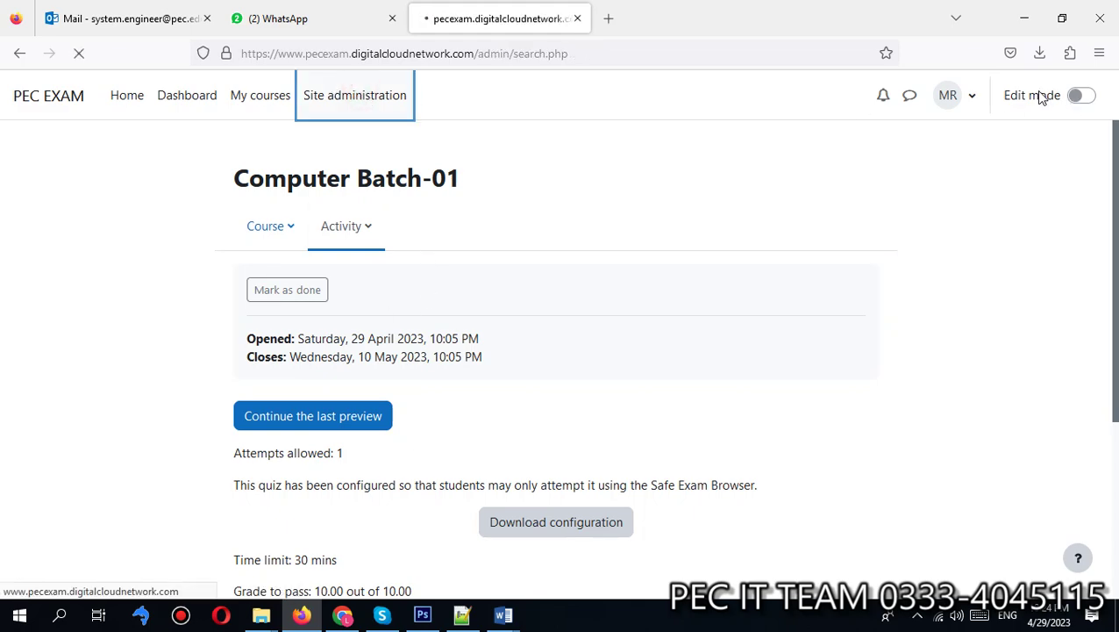
{"action": "left_click", "coordinate": [343, 615]}
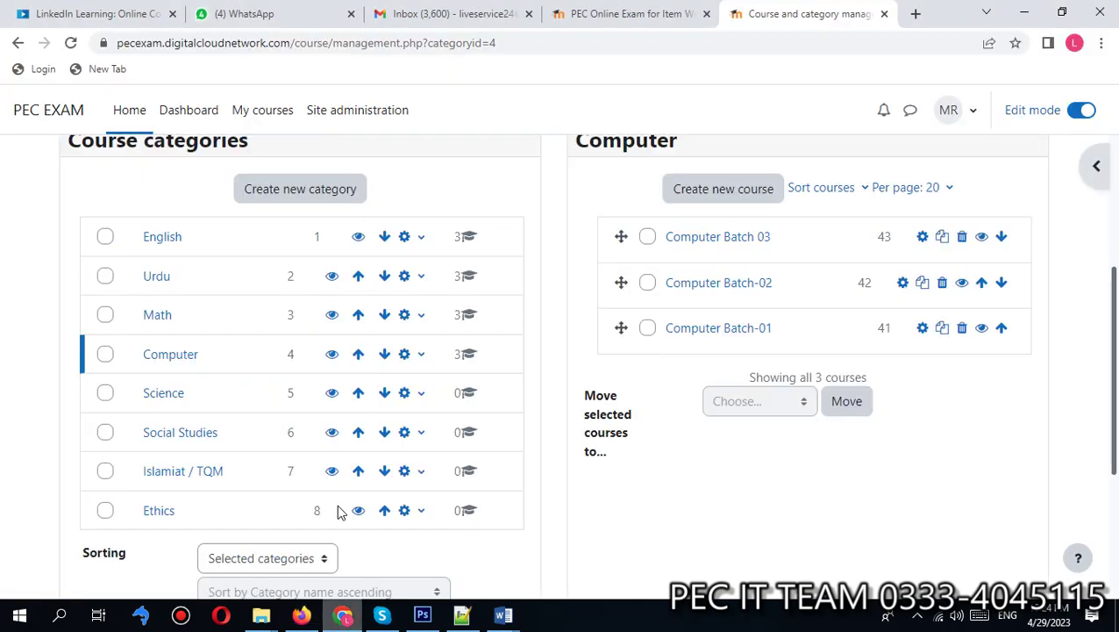